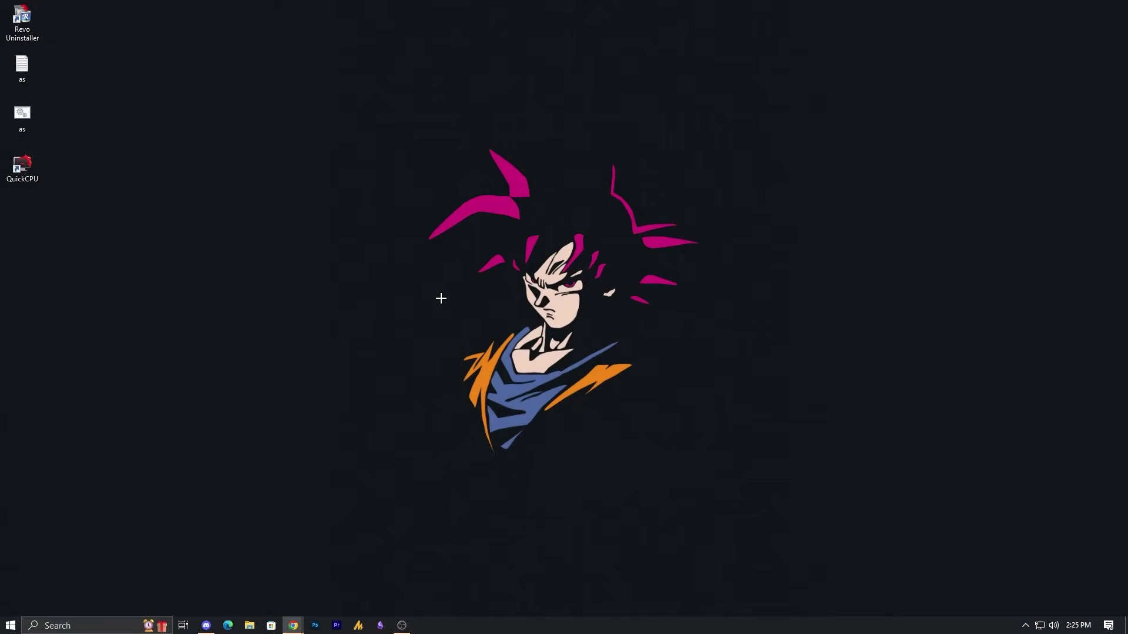
Step: Go to Settings' Update & Security > Windows Update and run a check for new updates
left_click(10, 626)
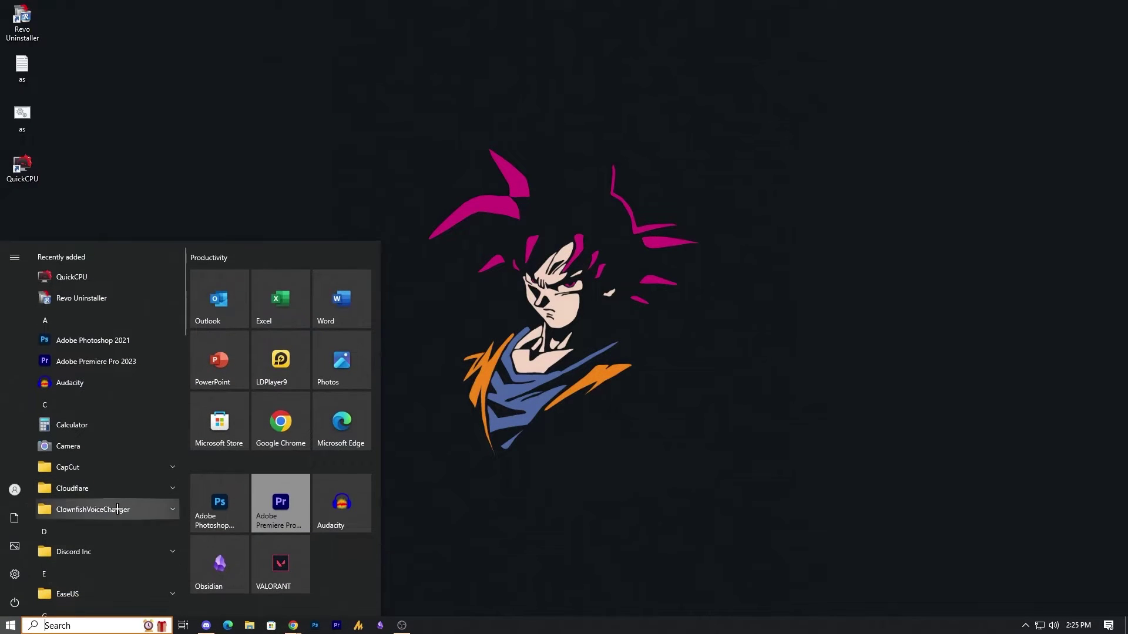
left_click(15, 574)
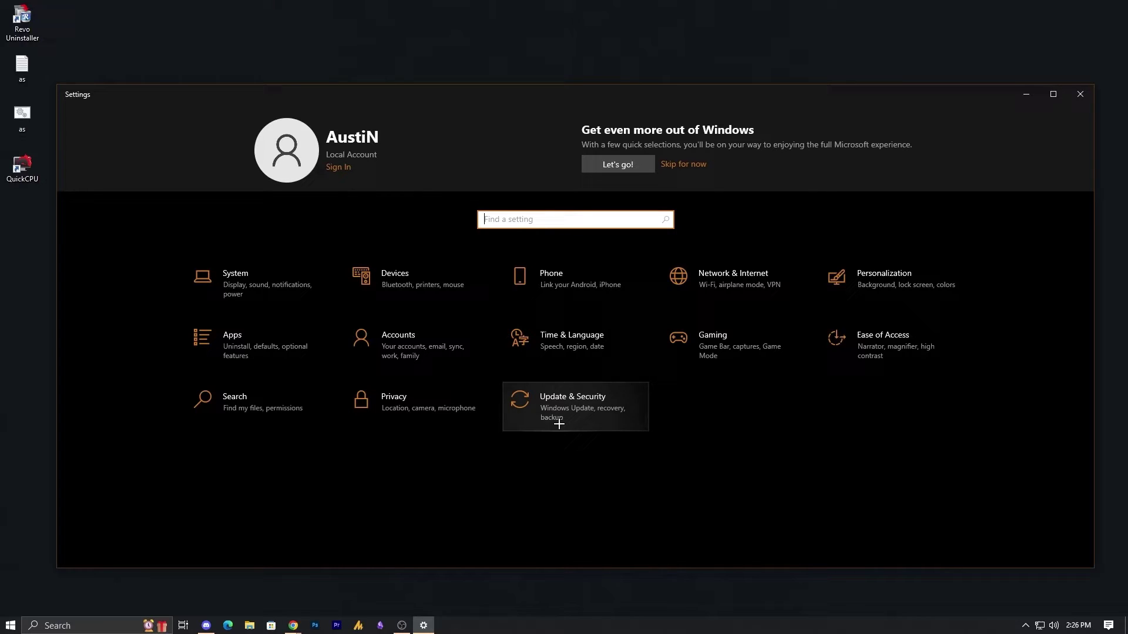
left_click(573, 414)
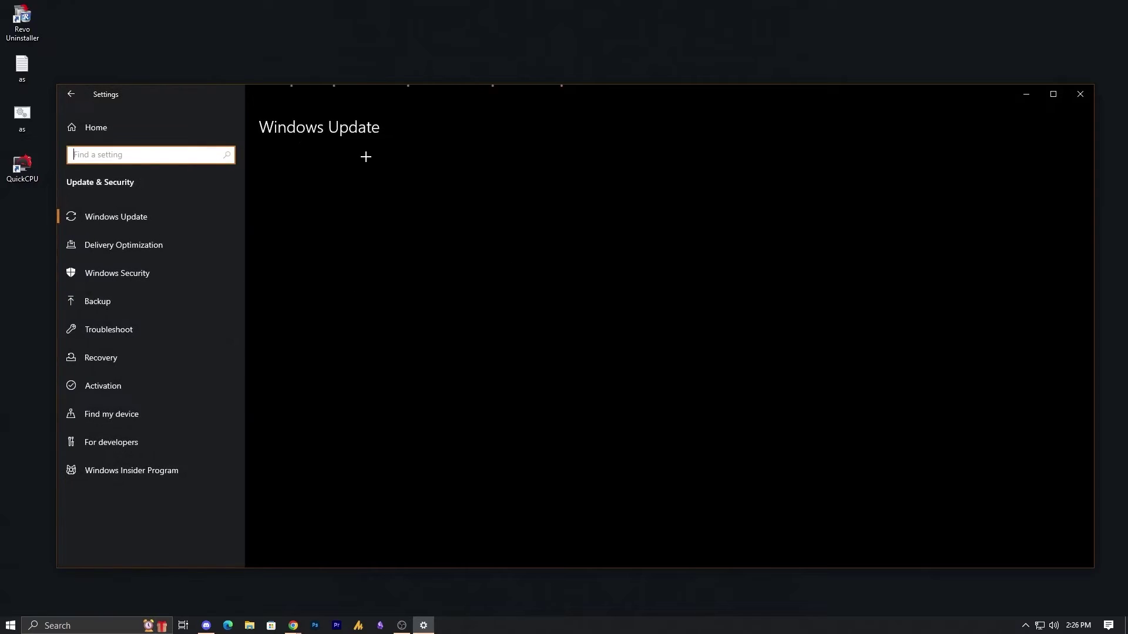
left_click(300, 197)
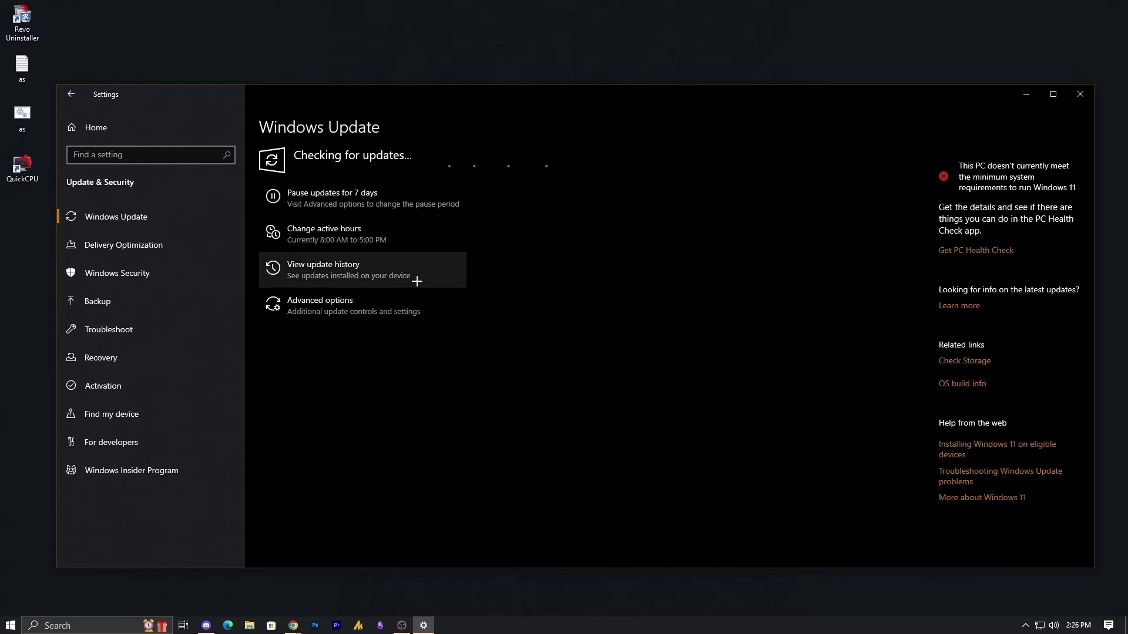
Step: Open Device Manager and select the NVIDIA GeForce GTX 1060 6GB under Display adapters
key("super")
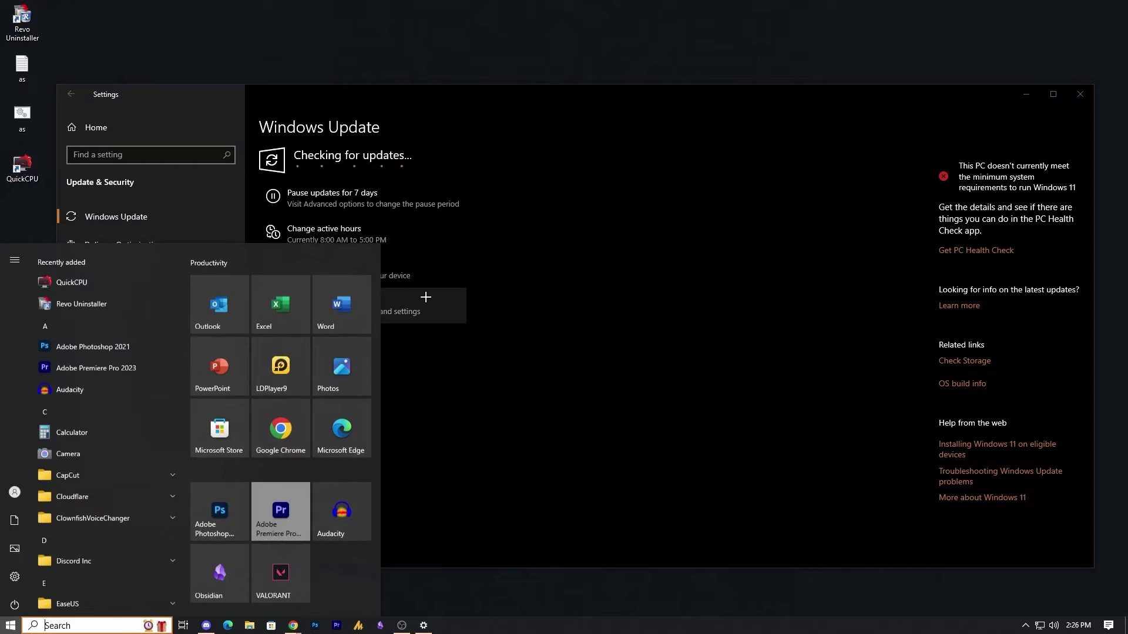
type("dev")
left_click(124, 302)
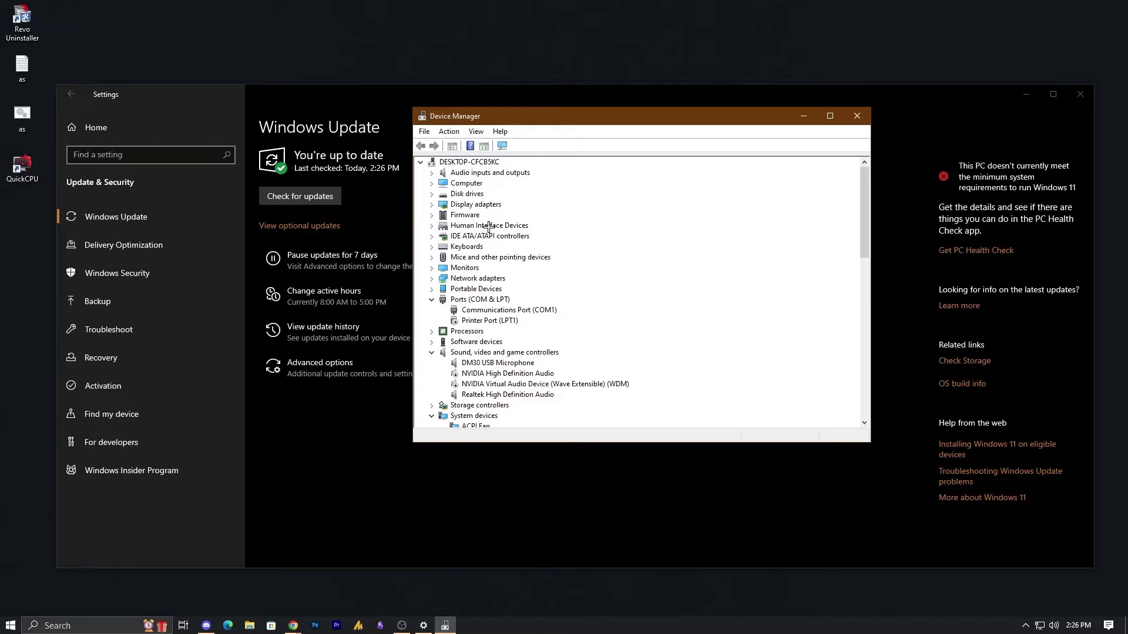
left_click(433, 204)
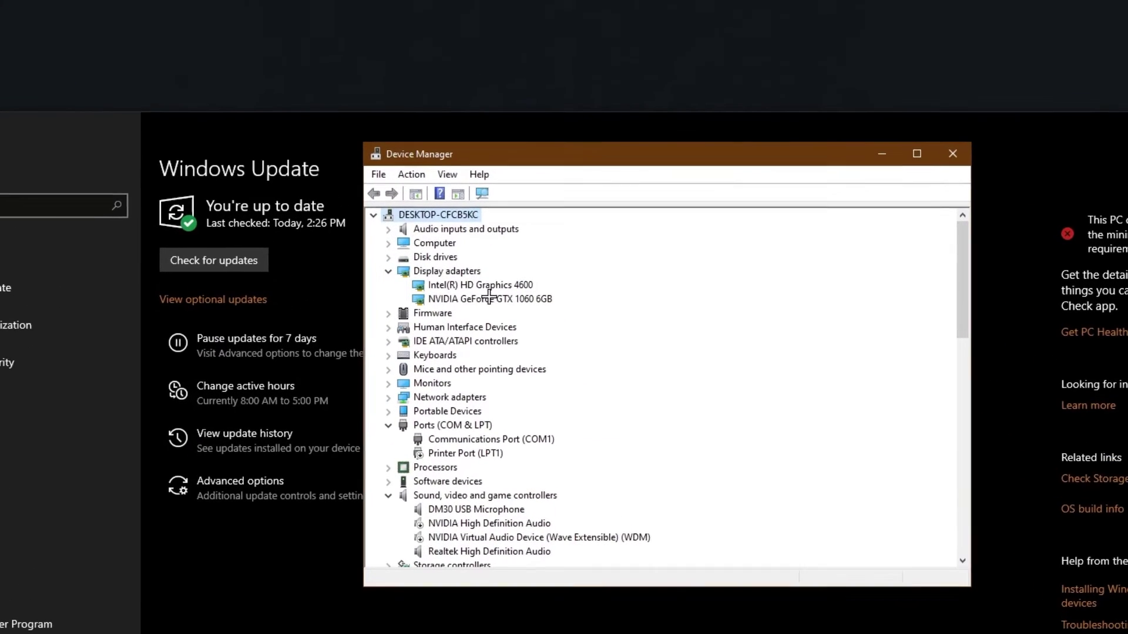
left_click(498, 258)
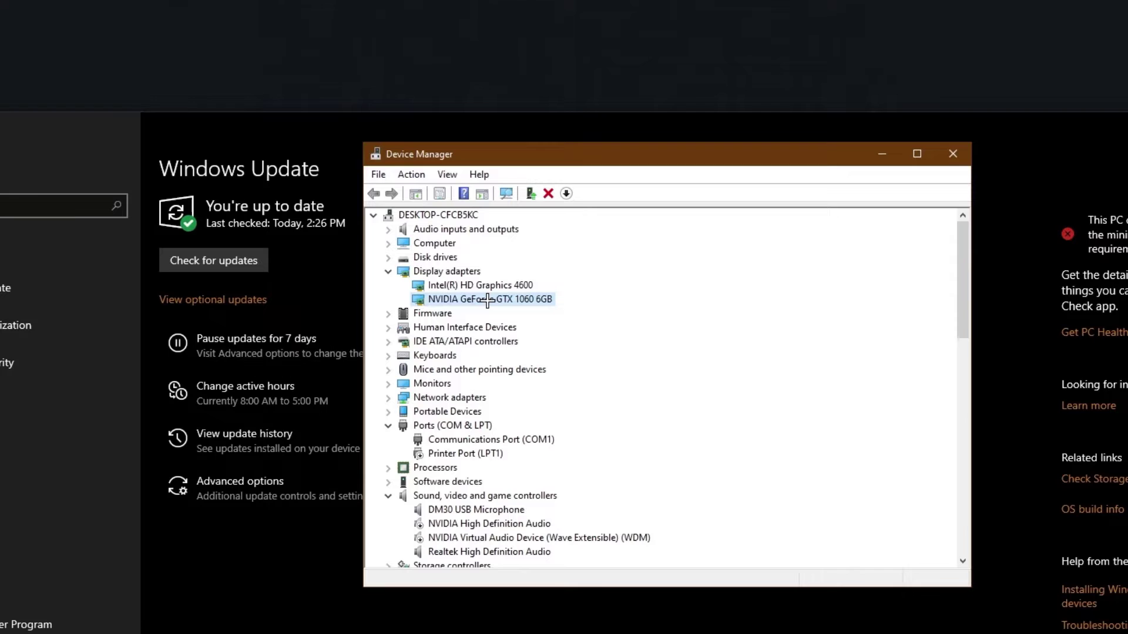
left_click(483, 287)
left_click(486, 302)
Step: Search automatically for a newer GTX 1060 driver, confirming the best driver is already installed
right_click(478, 305)
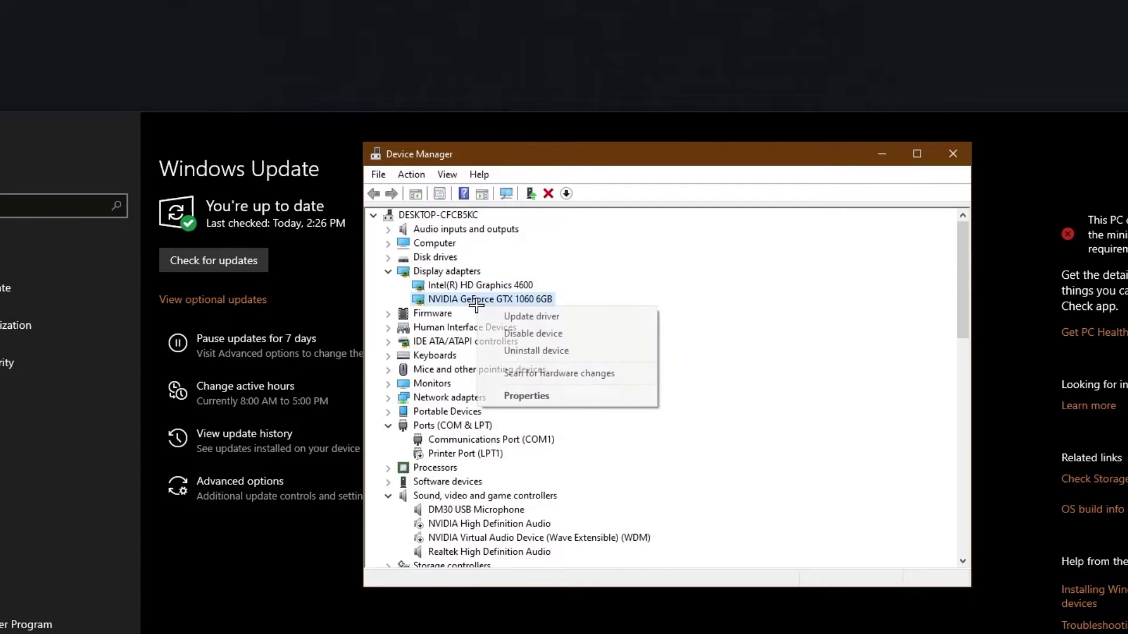
left_click(517, 317)
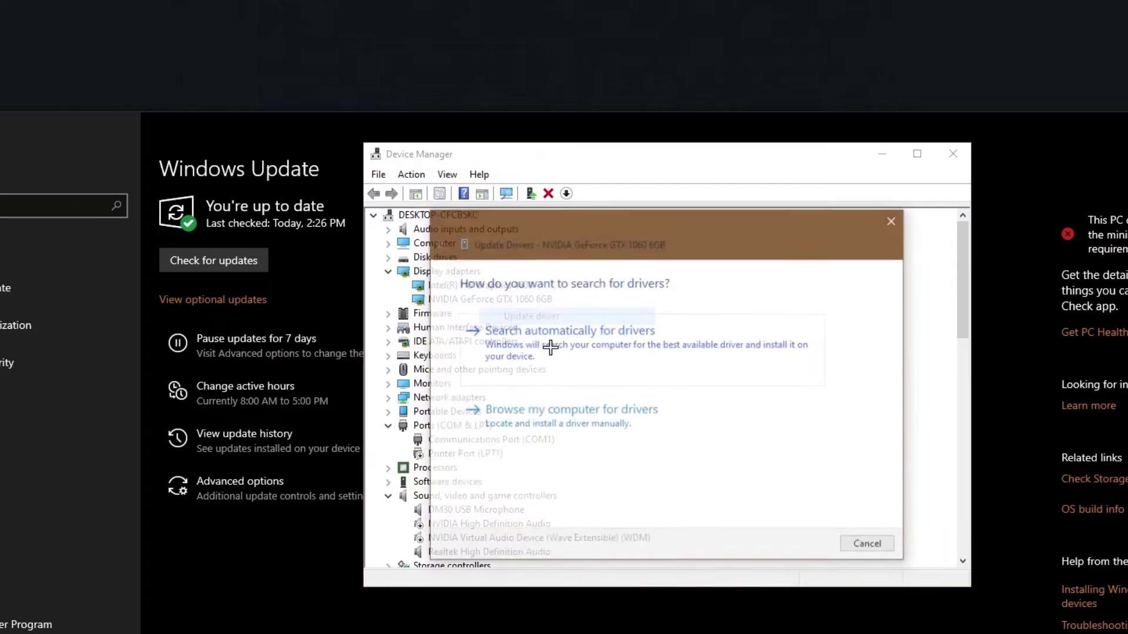
left_click(564, 385)
left_click(869, 545)
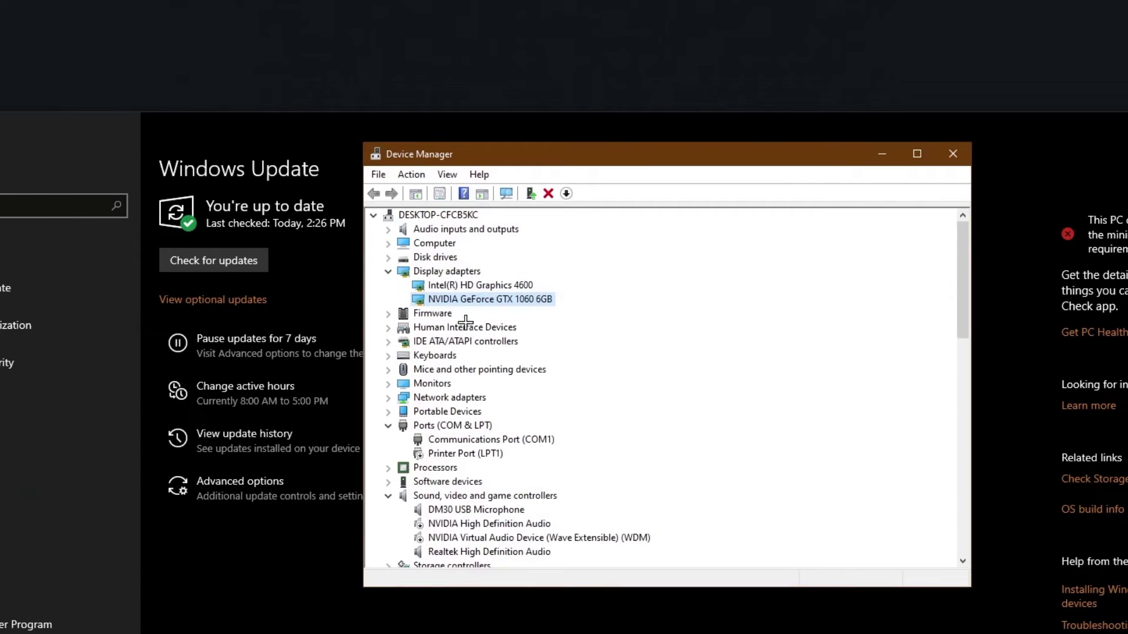
right_click(472, 288)
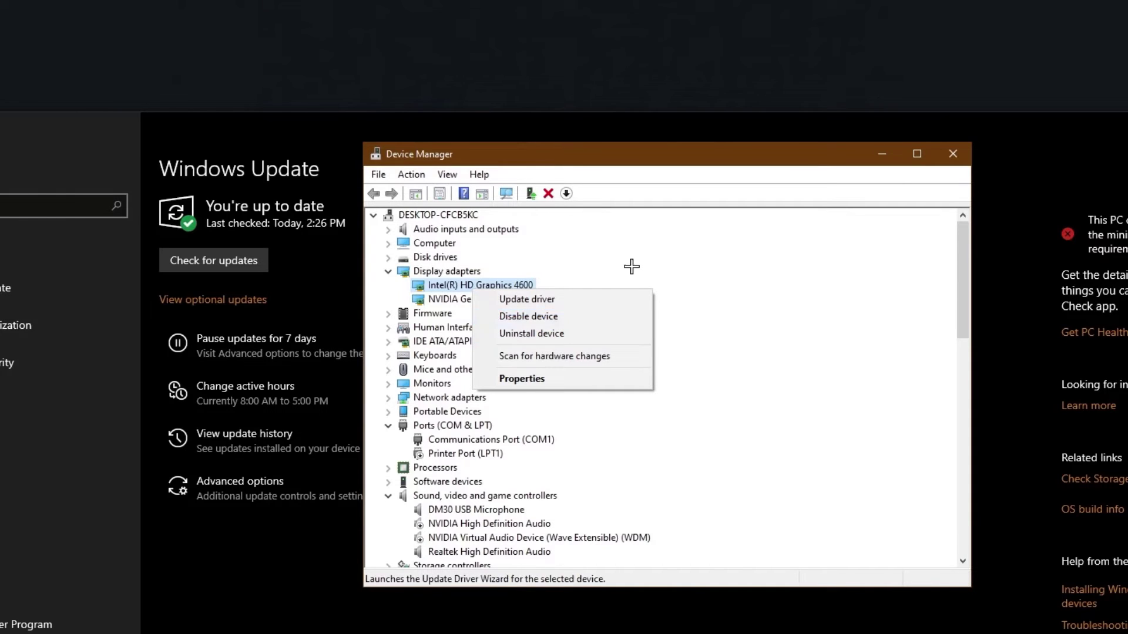
left_click(458, 287)
Step: In NVIDIA Control Panel set the PhysX processor to GeForce GTX 1060 6GB, apply, and close it
left_click(882, 154)
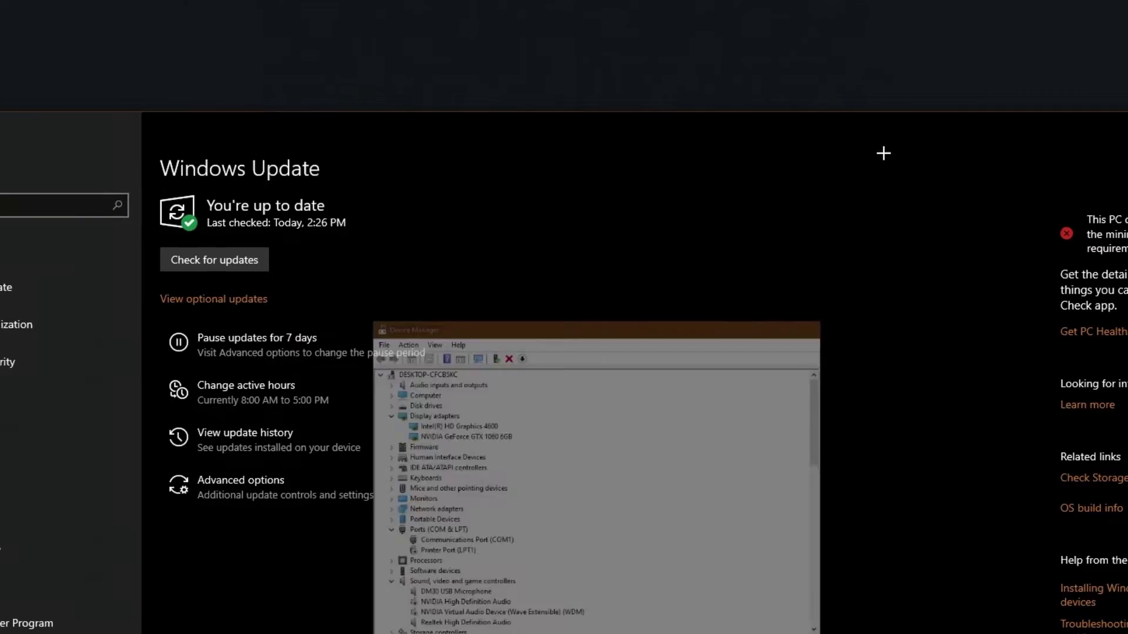
right_click(471, 37)
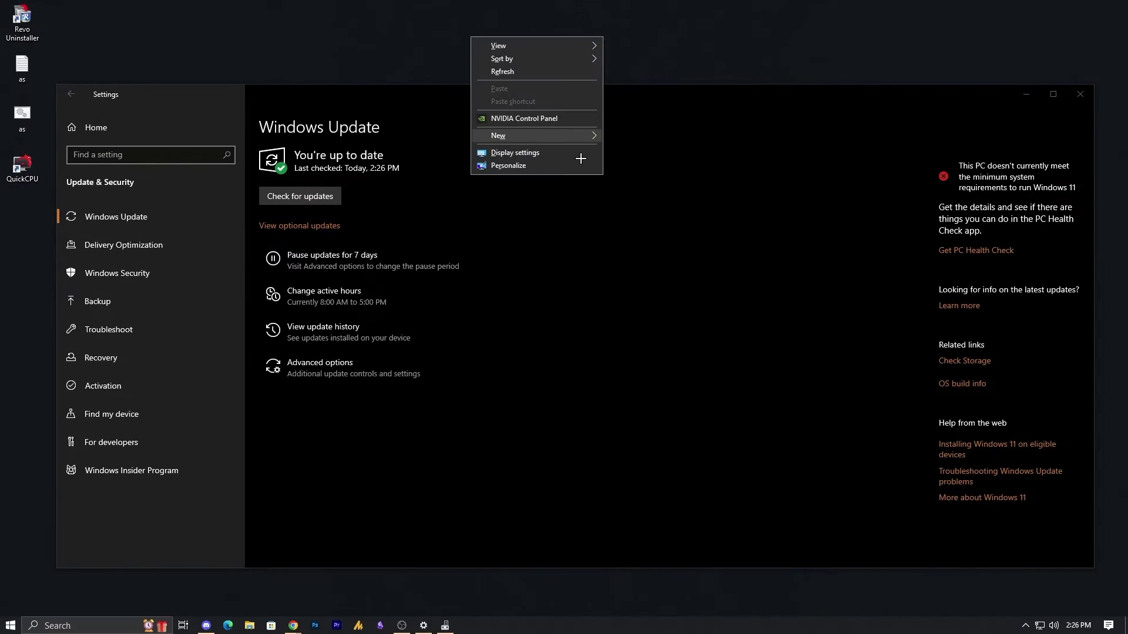
left_click(549, 119)
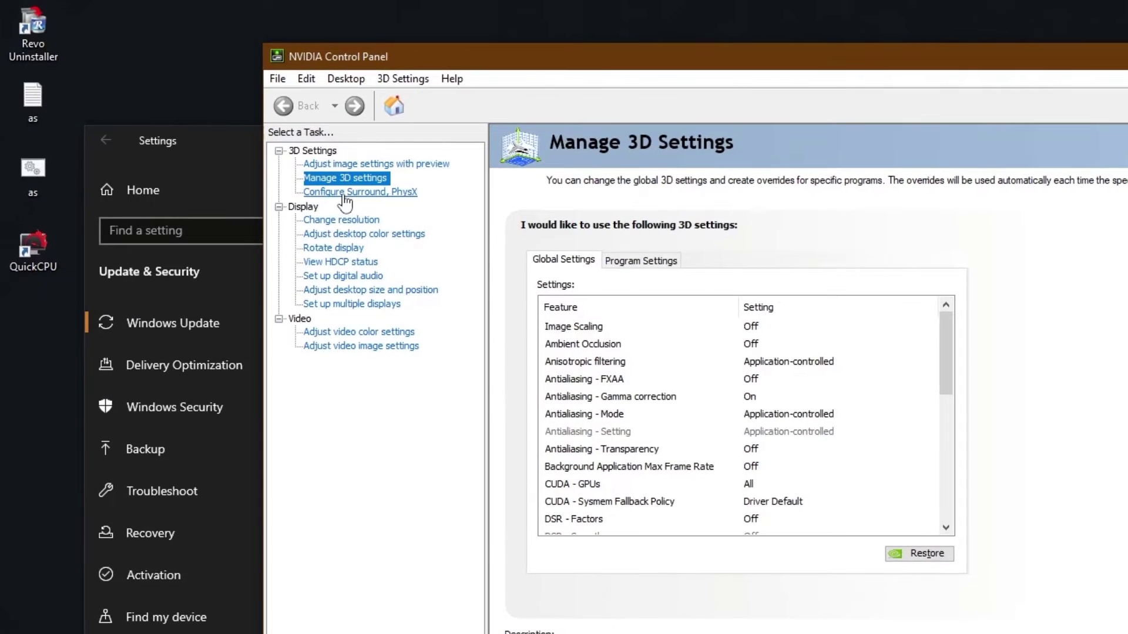
left_click(384, 194)
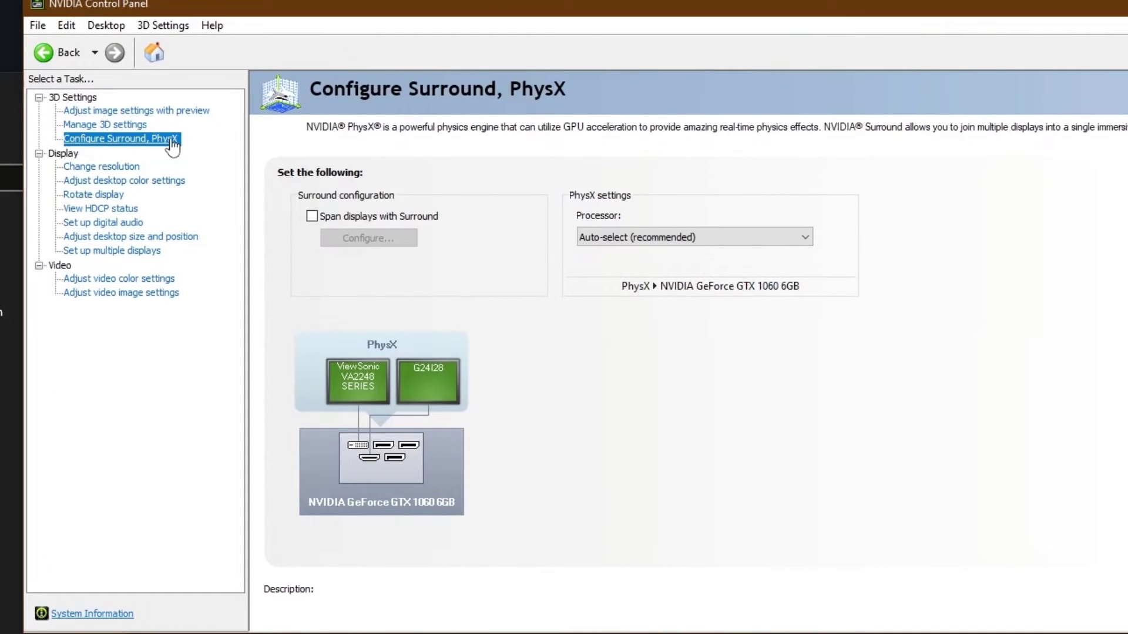
left_click(651, 236)
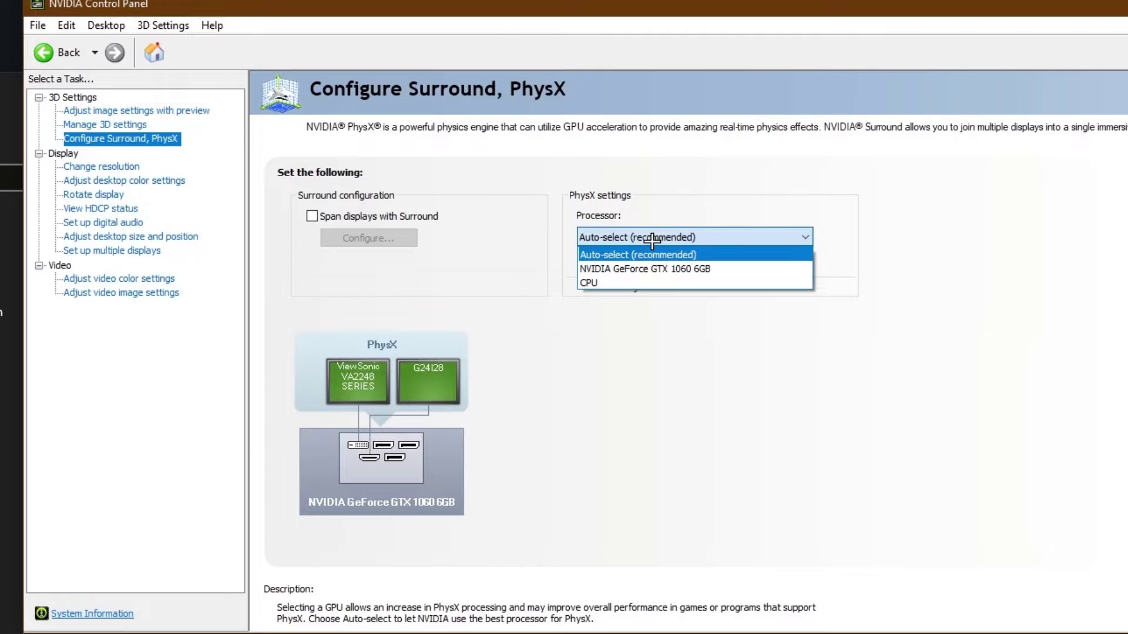
left_click(649, 268)
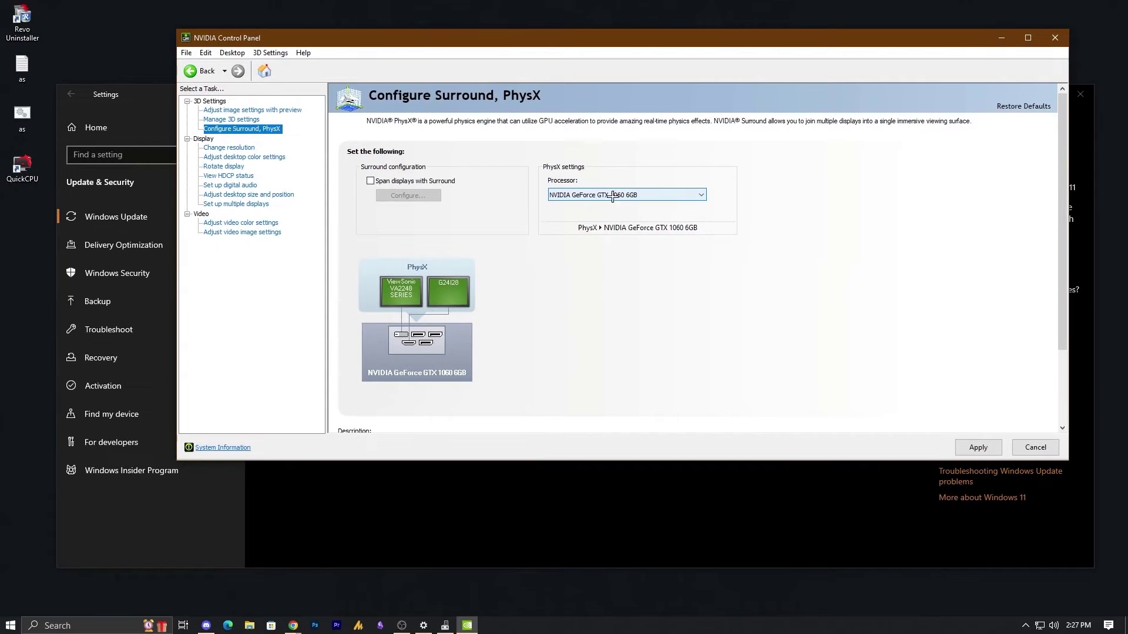
left_click(977, 447)
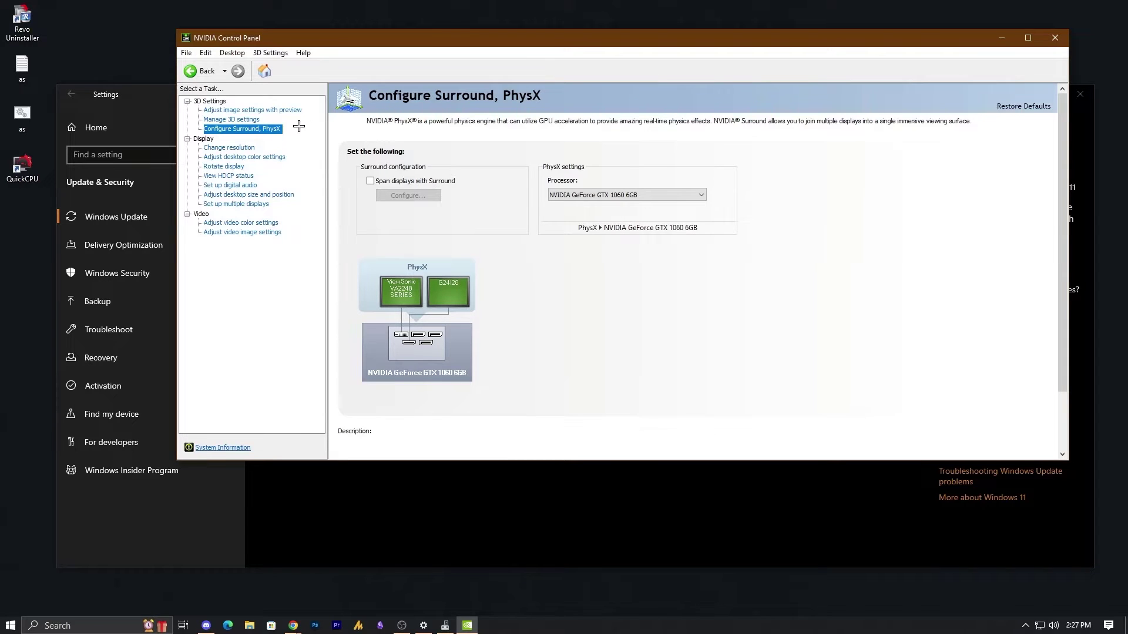
left_click(232, 119)
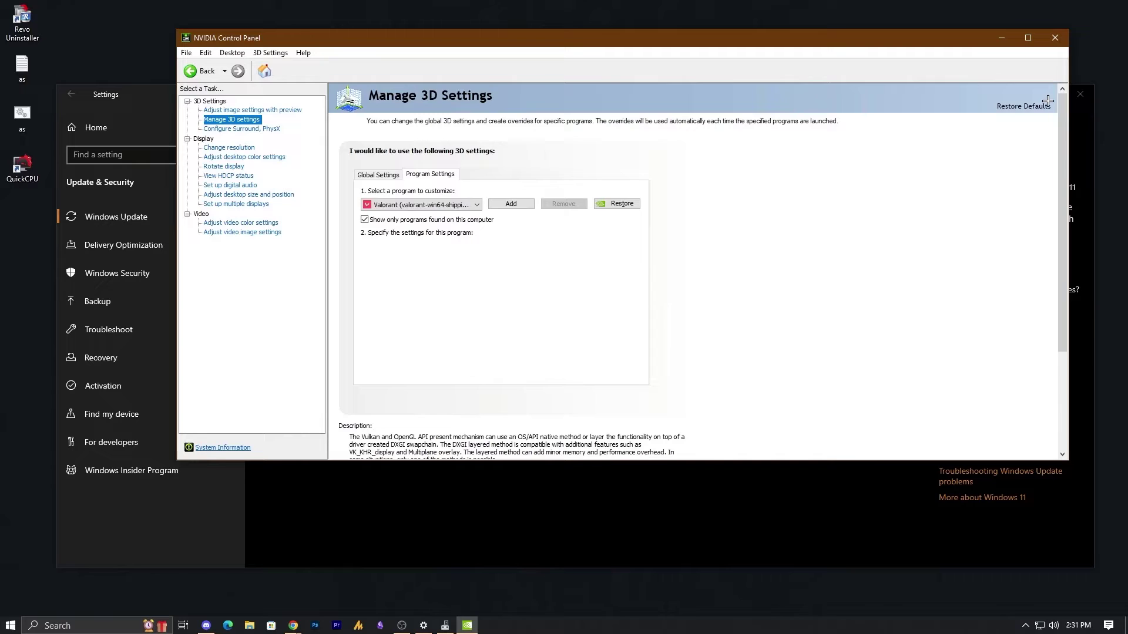
left_click(1055, 38)
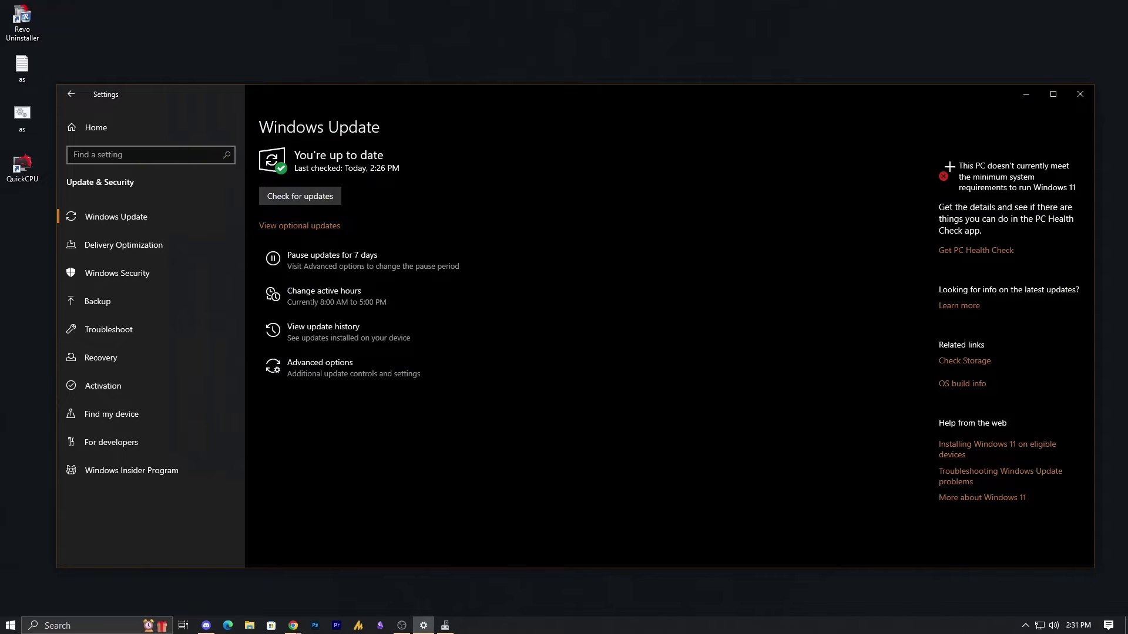
Step: Open System Configuration via 'msc' and set the boot's advanced options to 8 processors
left_click(1087, 93)
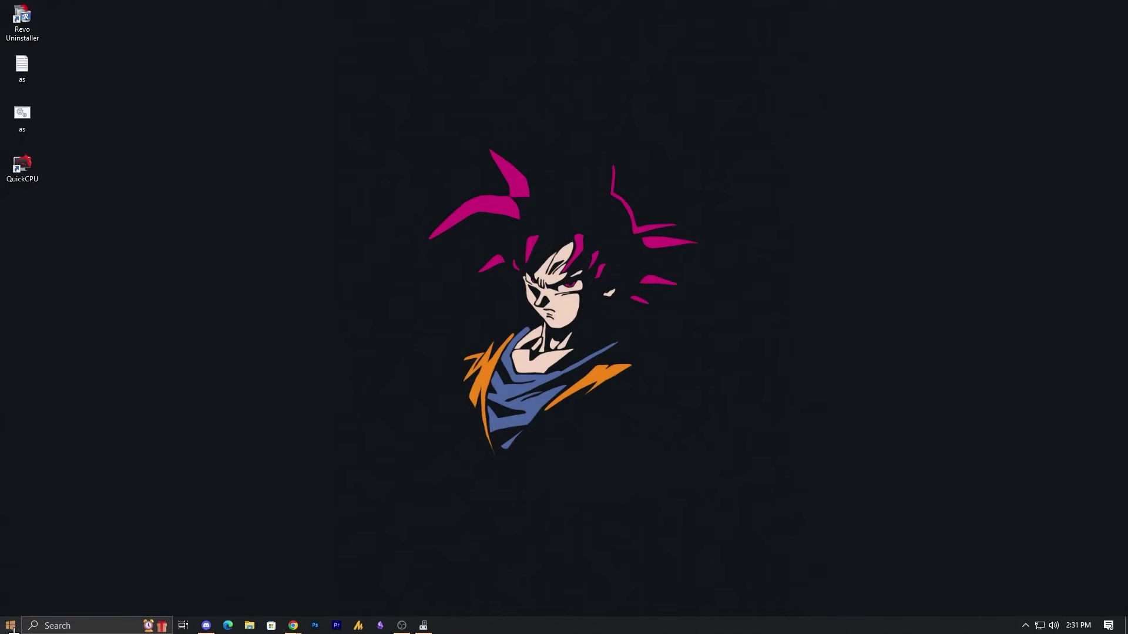
left_click(11, 626)
type("msc")
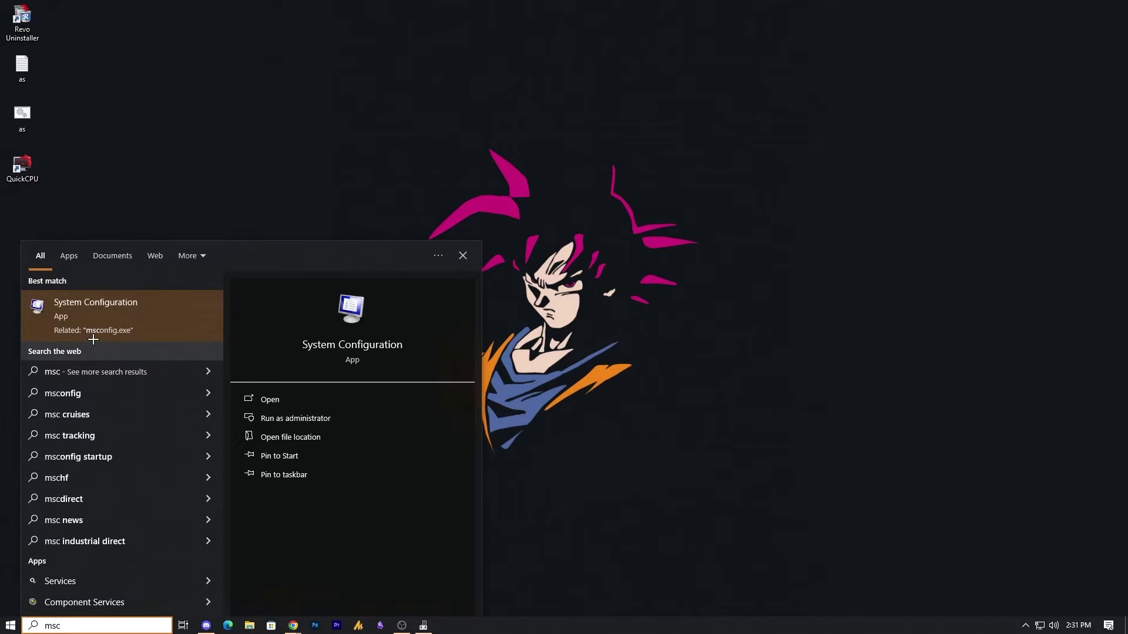
left_click(159, 312)
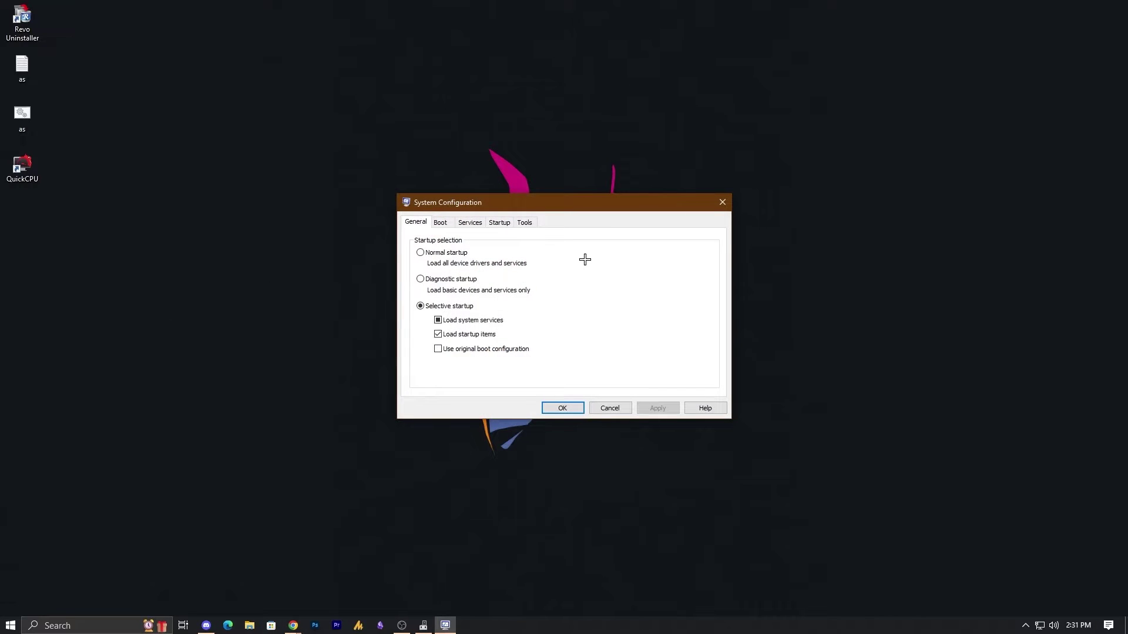
left_click(440, 222)
left_click(448, 307)
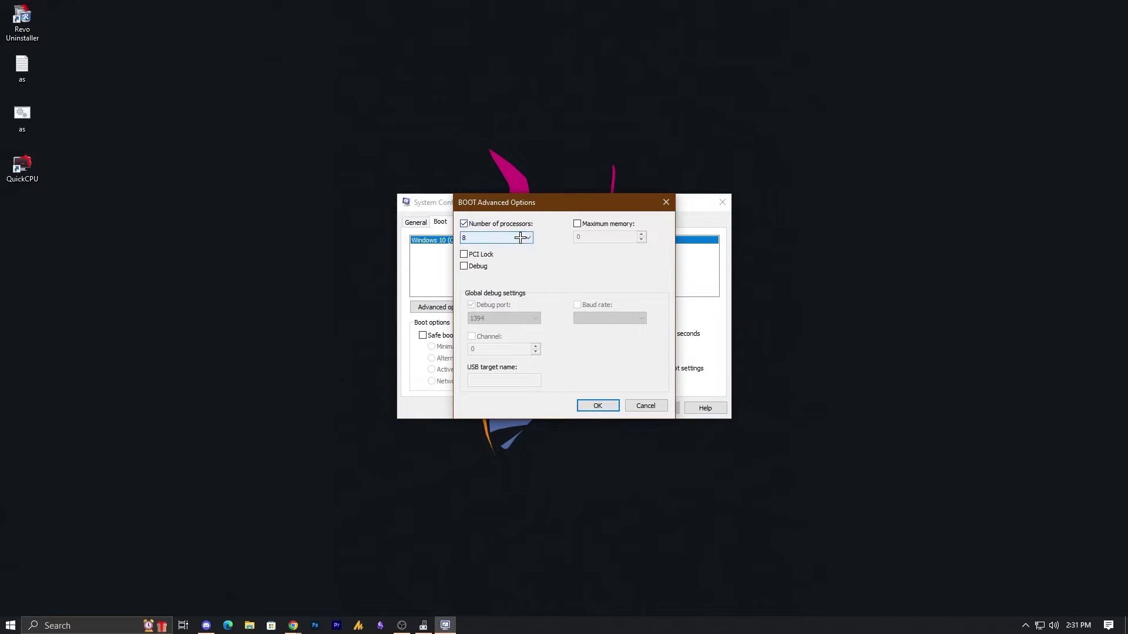
left_click(597, 406)
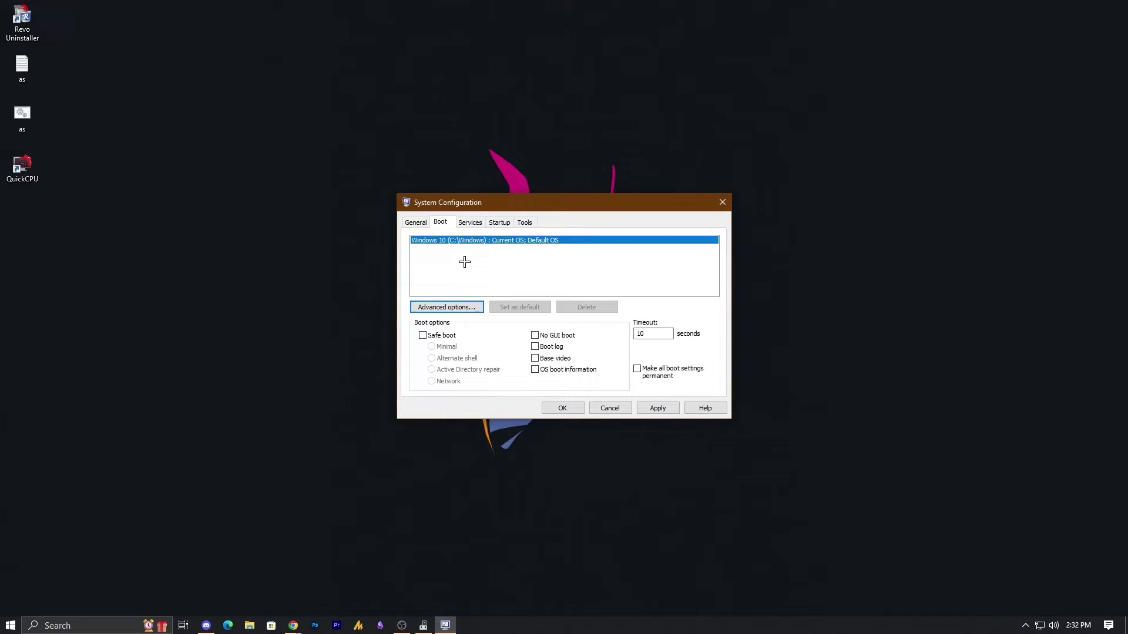
Step: Hide all Microsoft services on the Services tab and scroll through the remaining third-party services
left_click(470, 223)
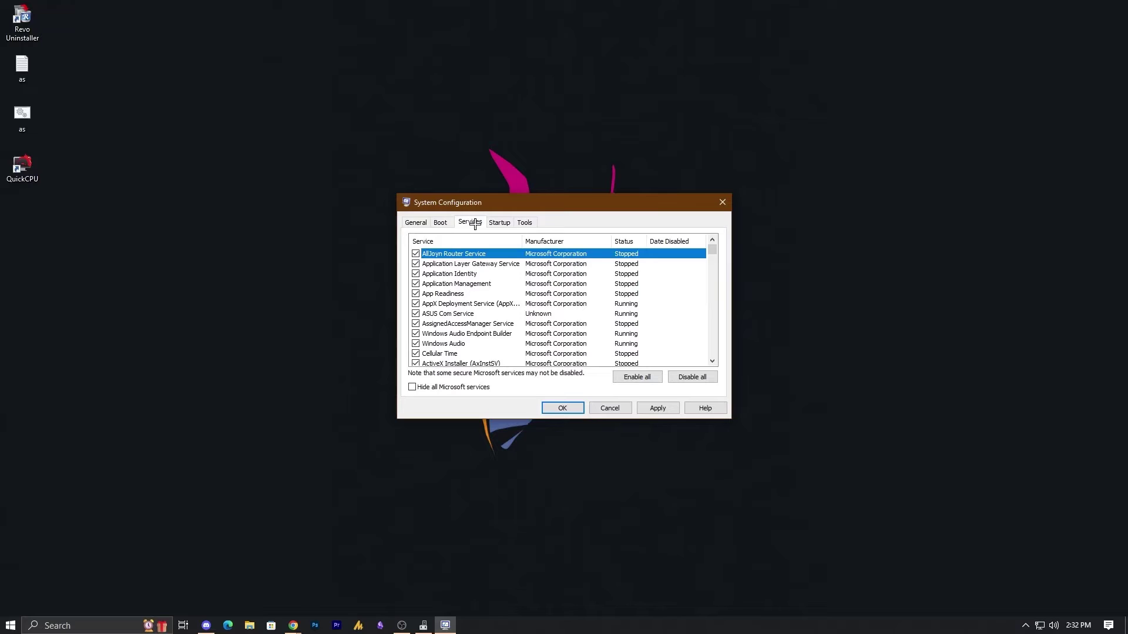
left_click(434, 387)
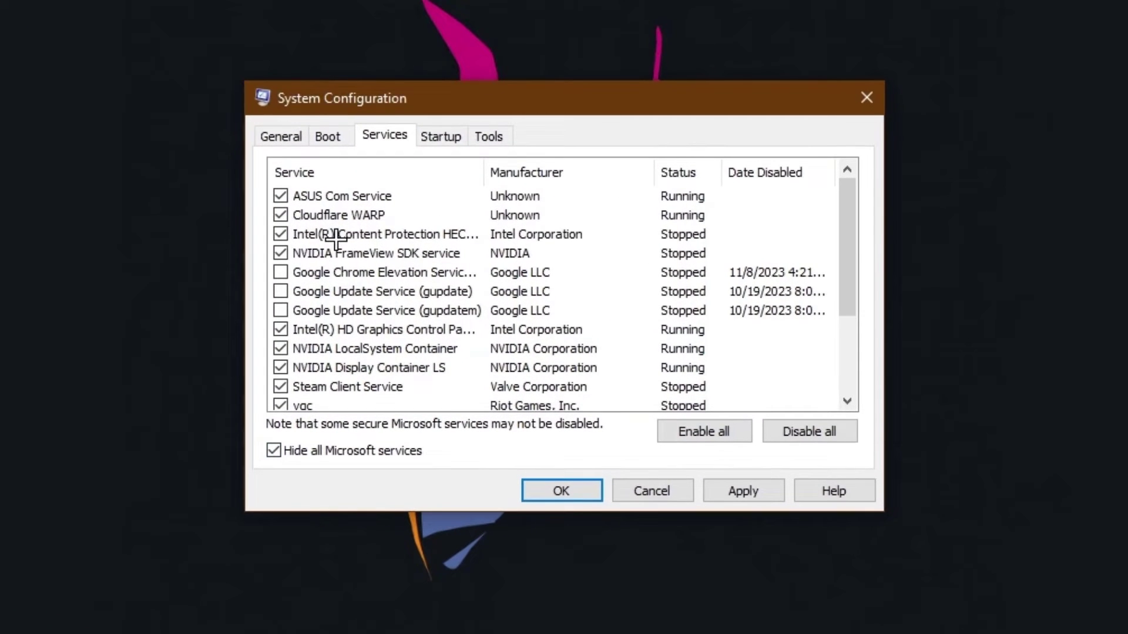
scroll(360, 334, "down", 2)
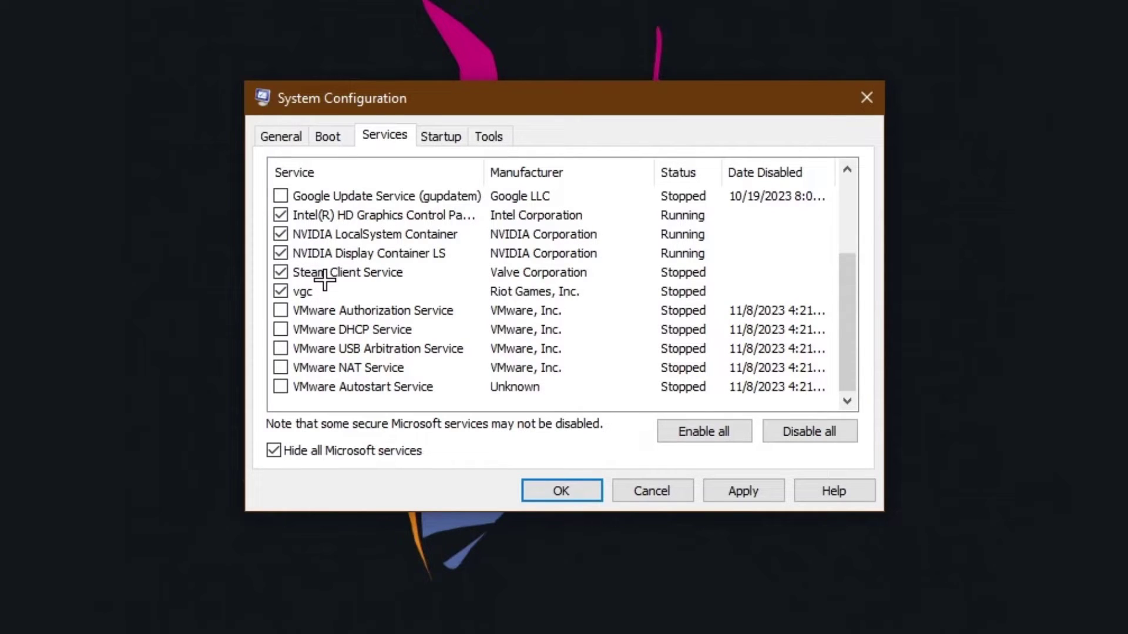
scroll(324, 281, "up", 2)
Step: Open Task Manager's Startup tab sorted by status, selecting the Vanguard tray and Windows Security notification entries
left_click(564, 491)
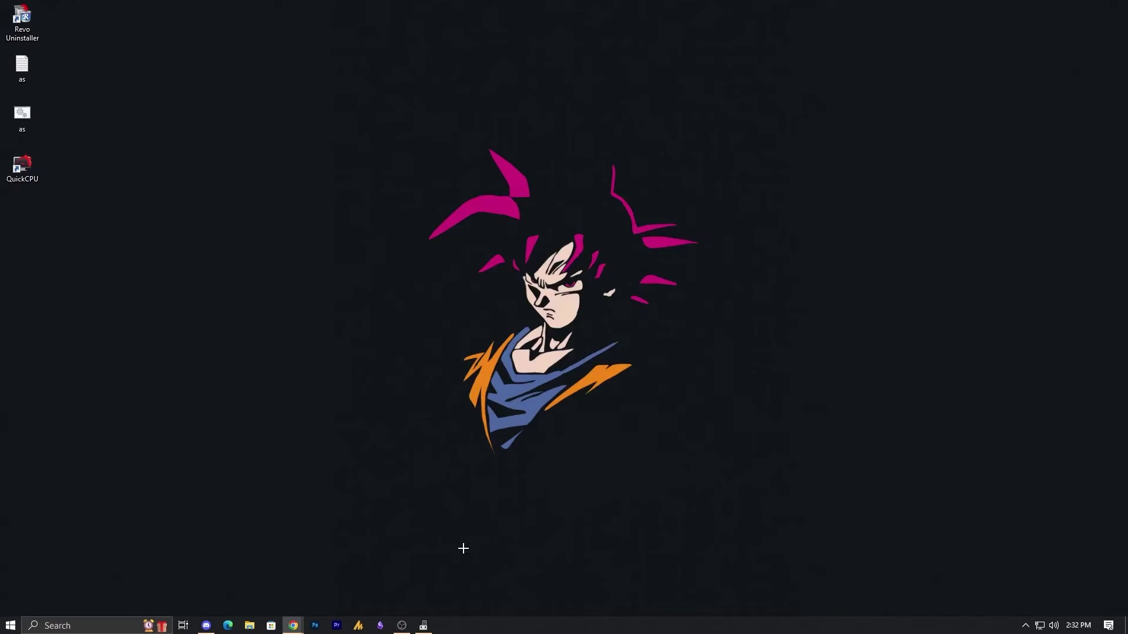
right_click(561, 630)
left_click(647, 582)
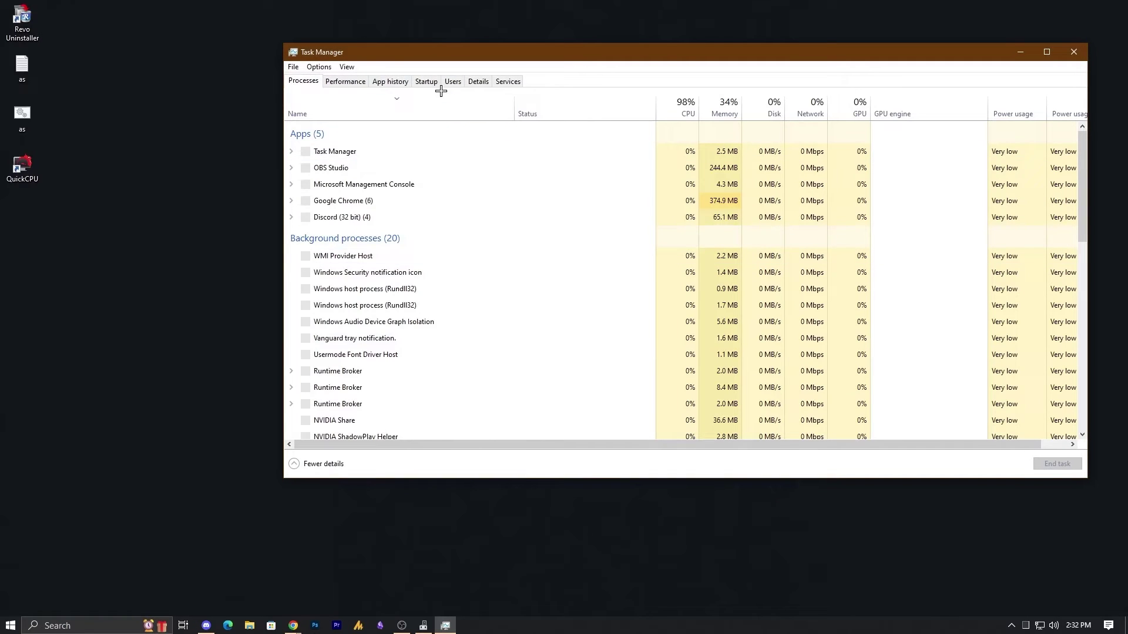
left_click(427, 81)
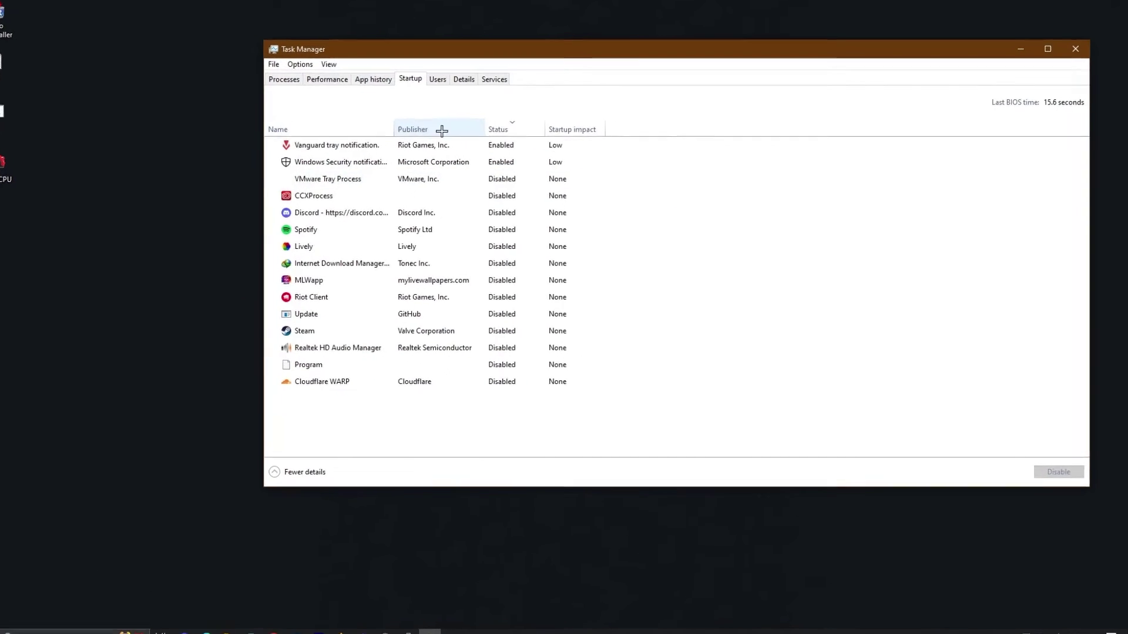
left_click(418, 119)
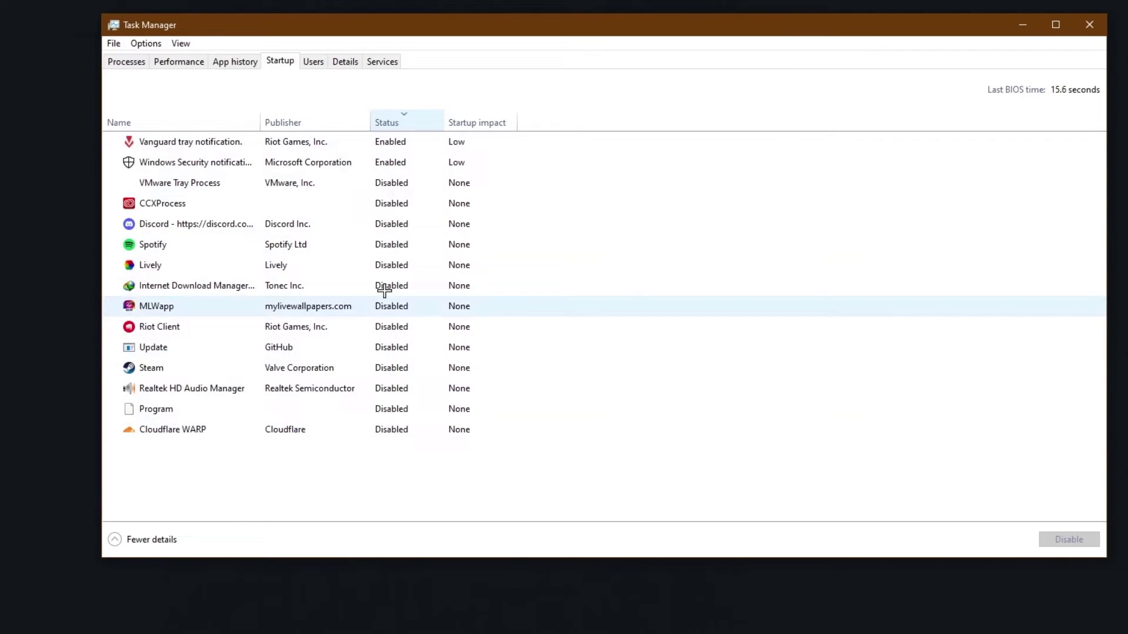
left_click(355, 144)
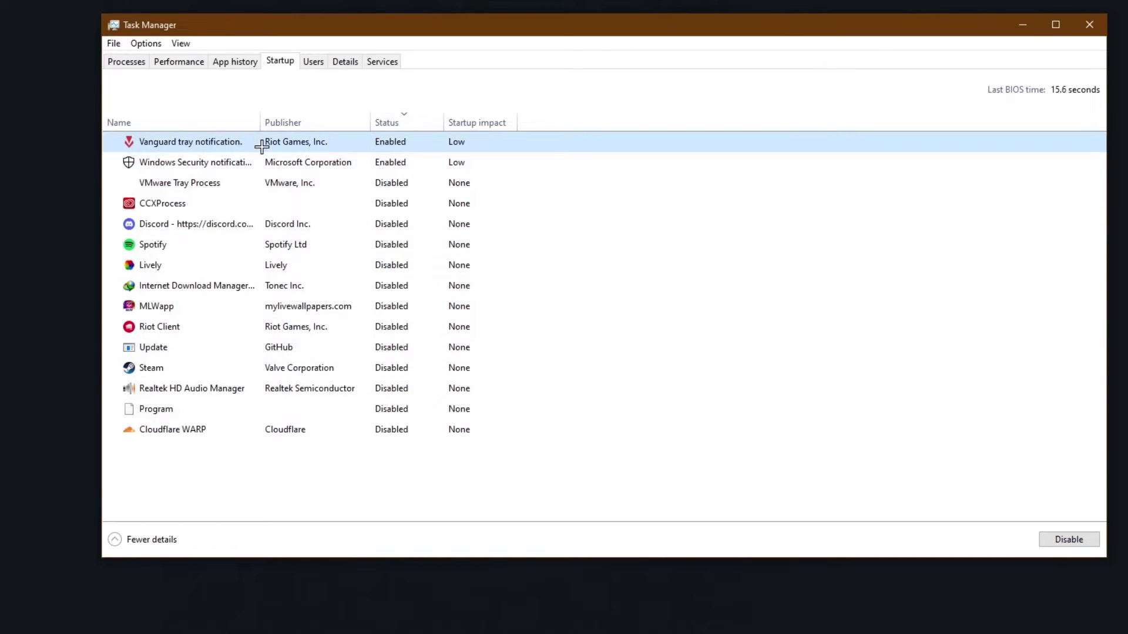
left_click(296, 167)
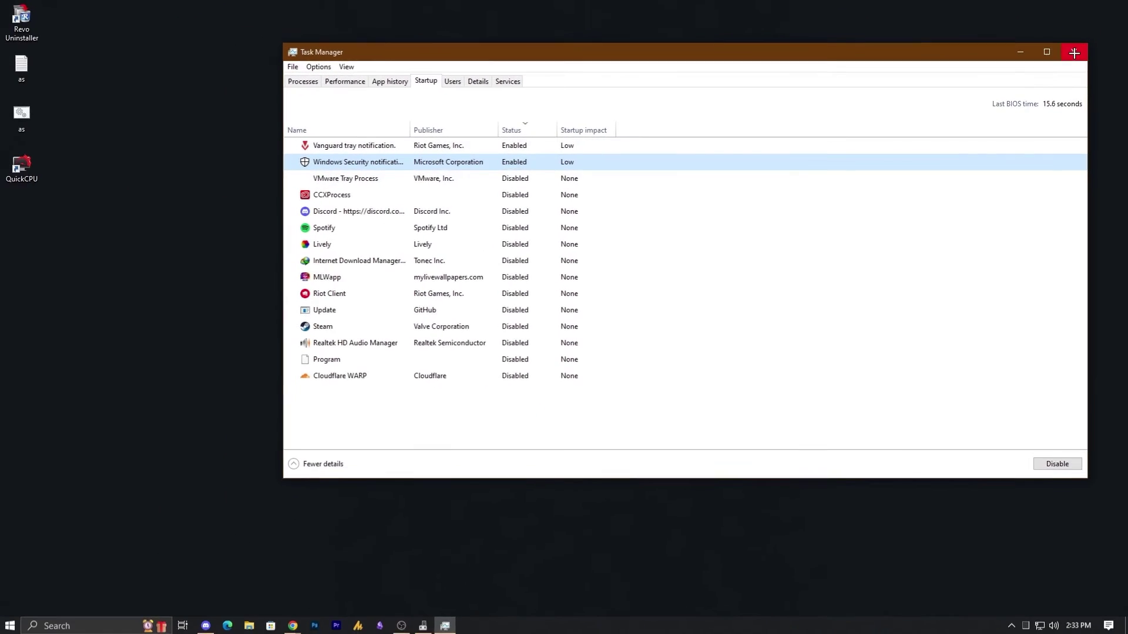
Step: Open the drive optimization window from Local Disk (G:) Properties > Tools in This PC
left_click(1073, 53)
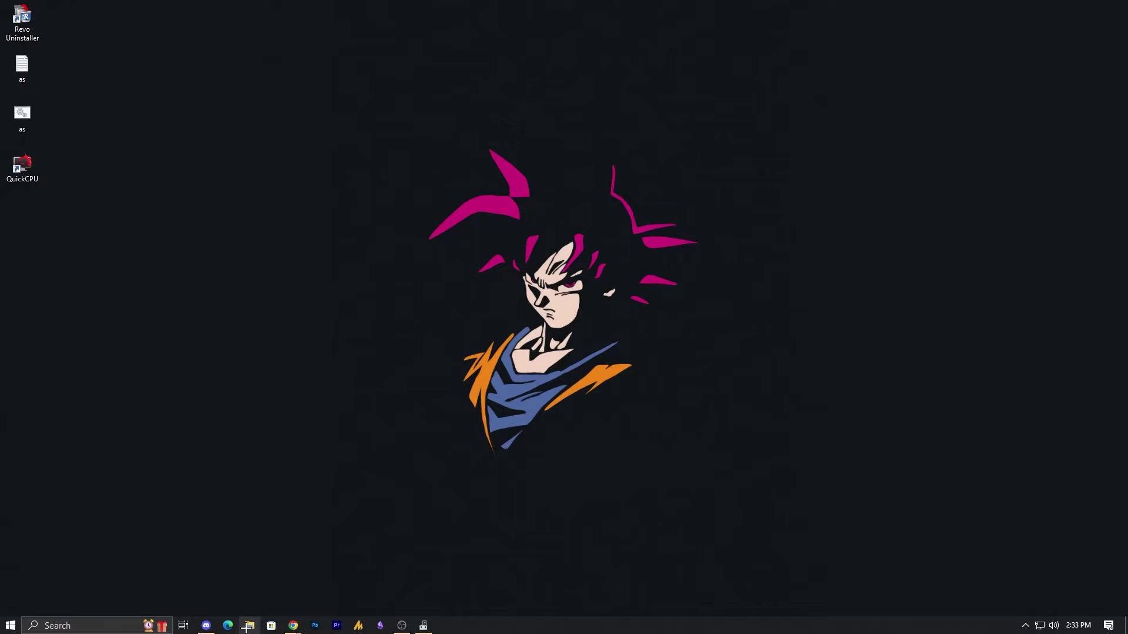
left_click(249, 626)
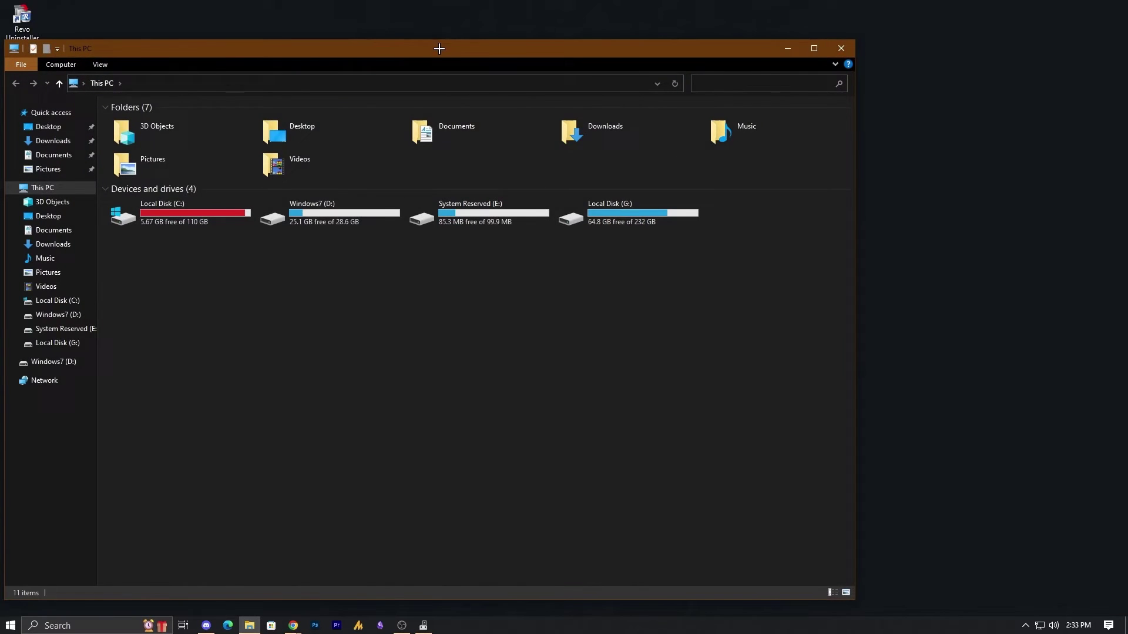
left_click_drag(439, 48, 605, 23)
right_click(753, 193)
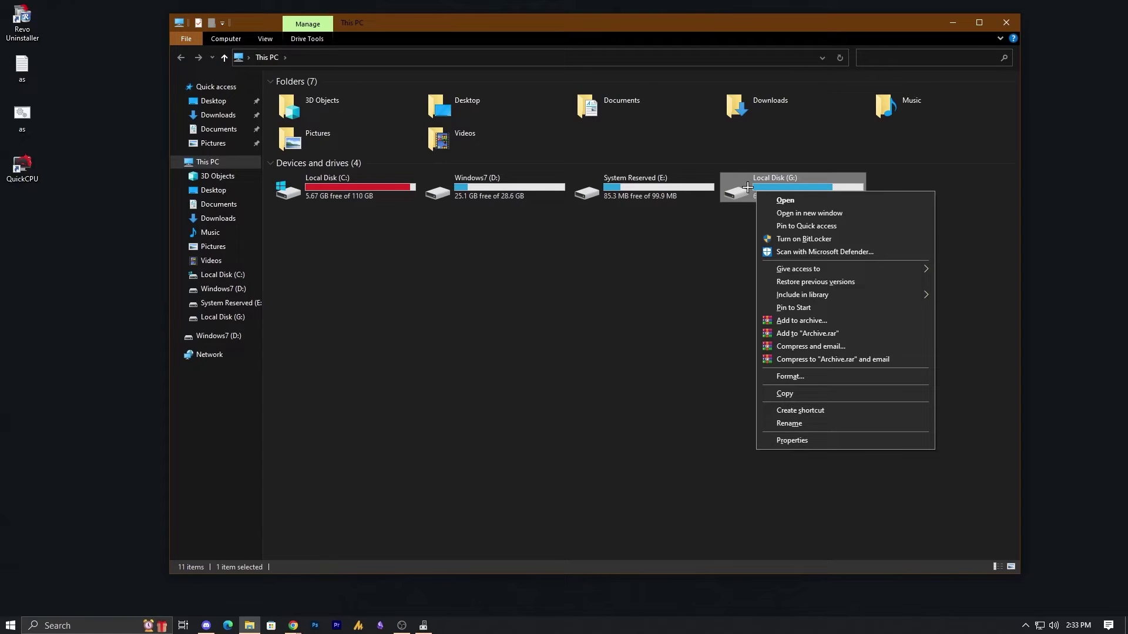
left_click(330, 195)
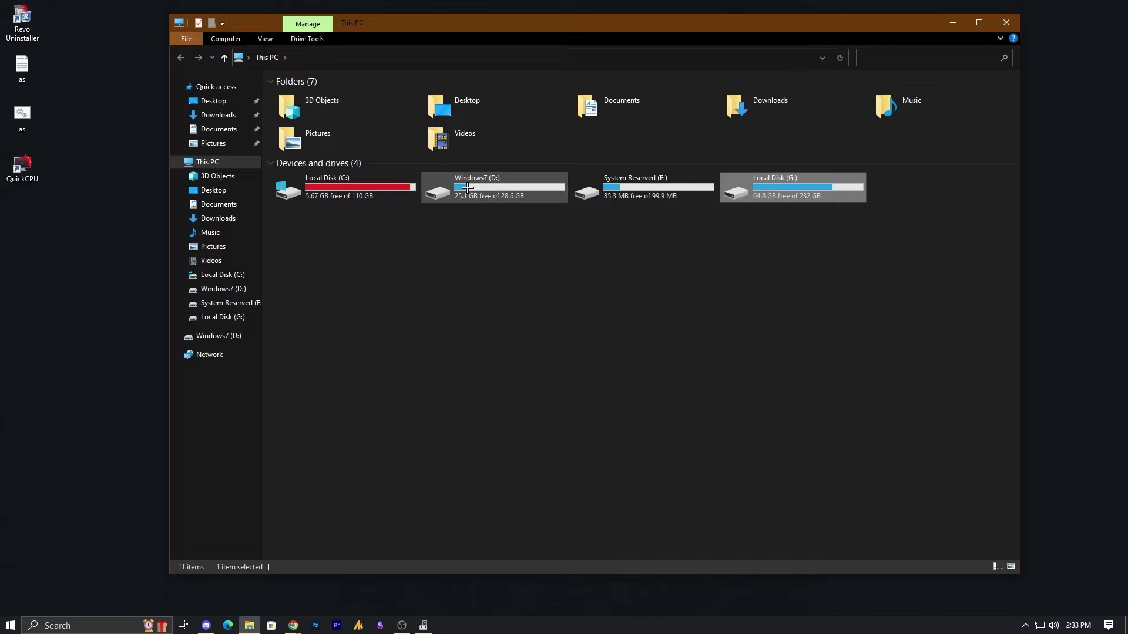
right_click(752, 184)
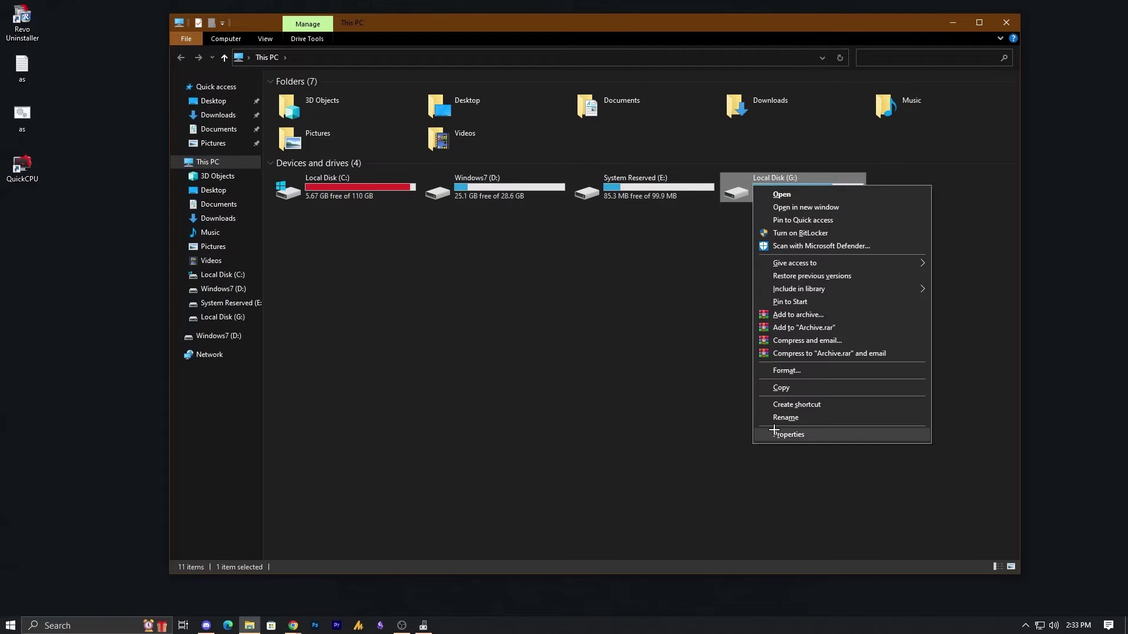
left_click(778, 435)
left_click(837, 226)
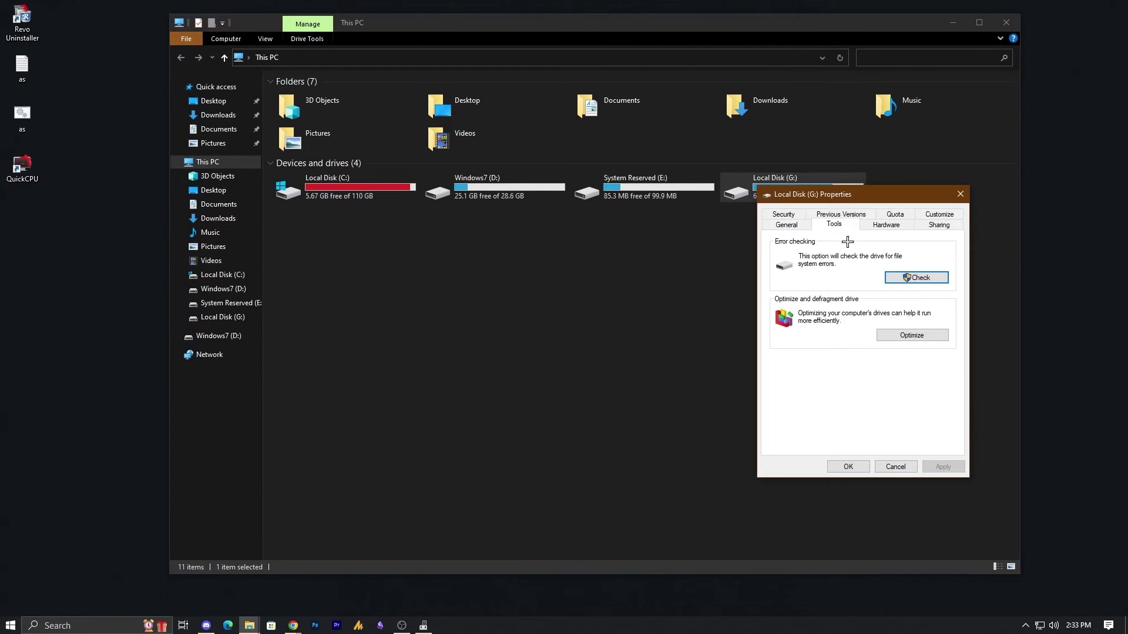
left_click(961, 365)
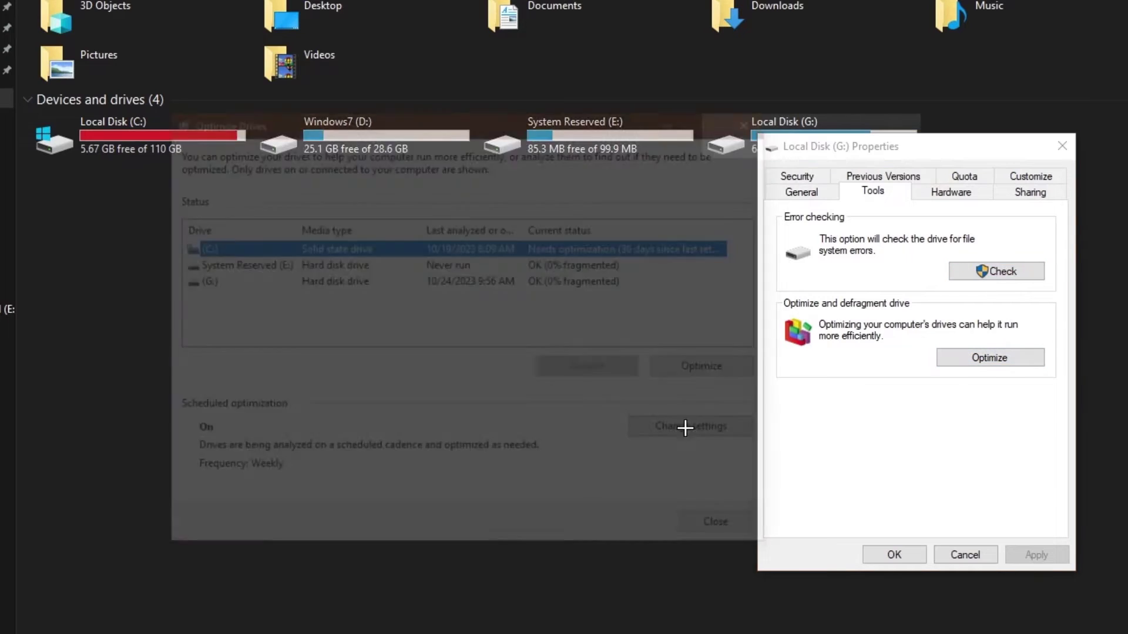
Step: Optimize C:, analyze and start defragmenting G:, then close the optimization and properties dialogs
left_click(701, 371)
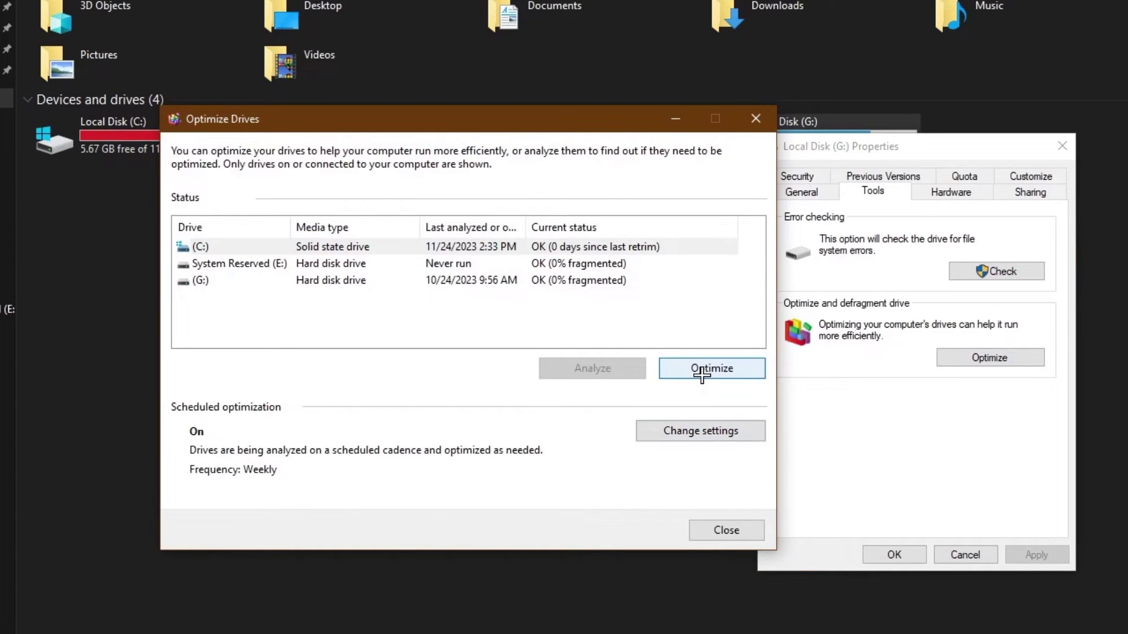
left_click(262, 277)
left_click(593, 367)
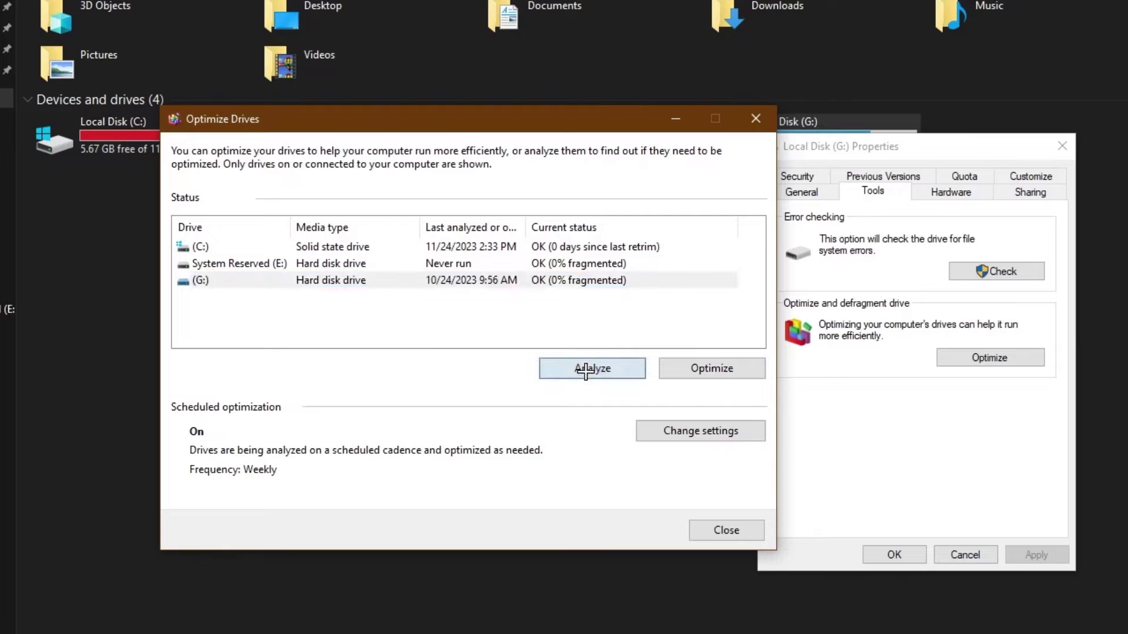
left_click(699, 371)
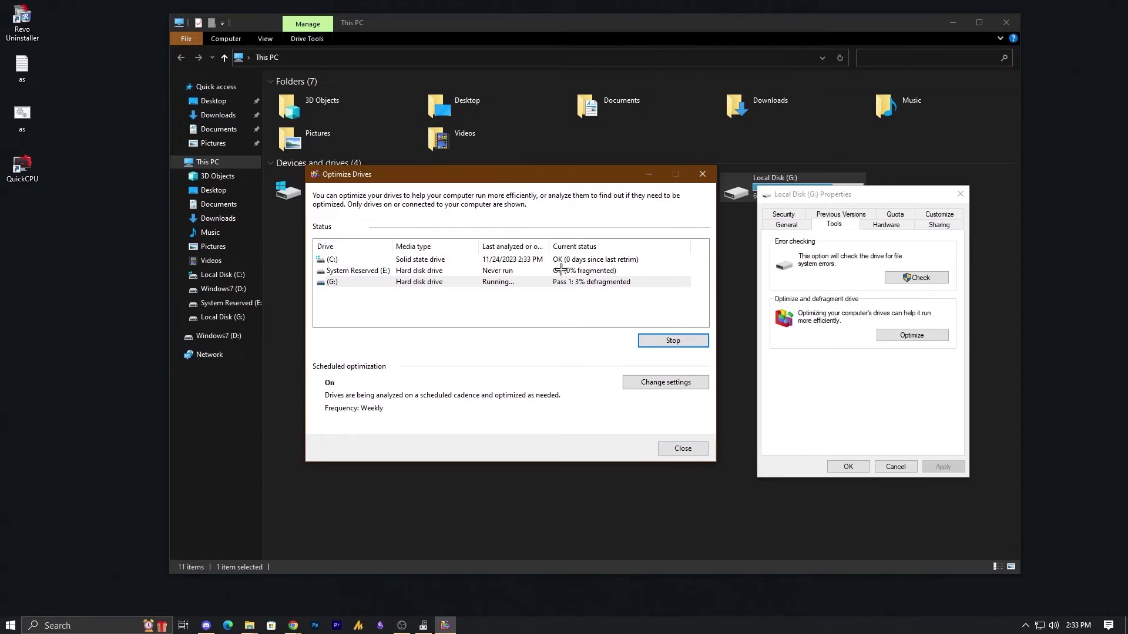
left_click(683, 448)
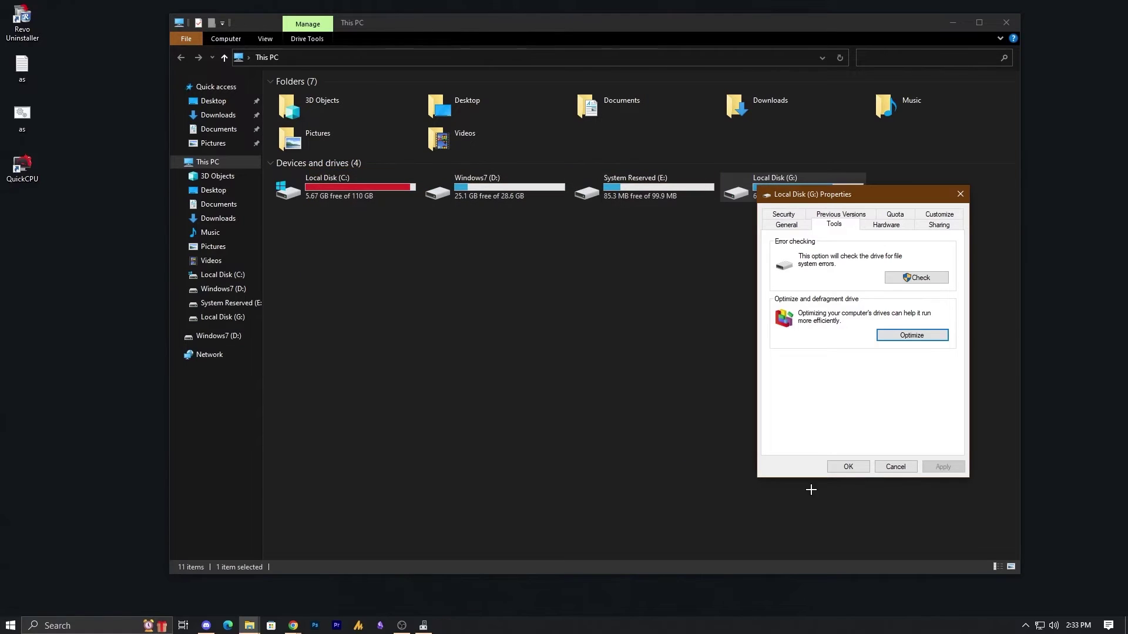
left_click(850, 467)
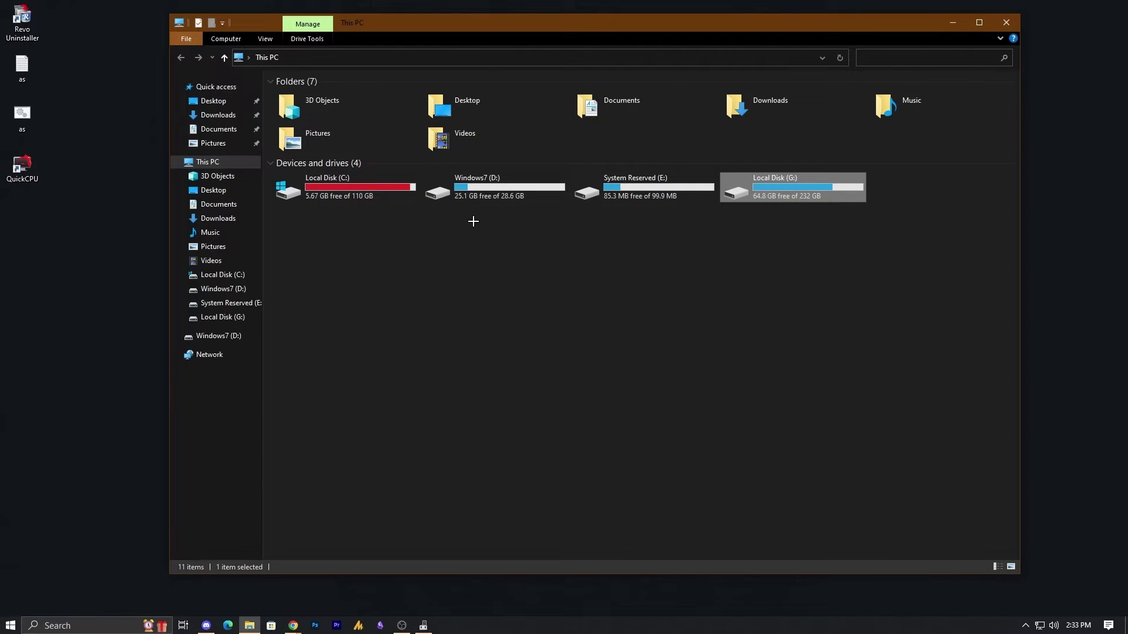
Step: Close File Explorer and open the Services console by searching 'serv'
left_click(1006, 23)
key("super")
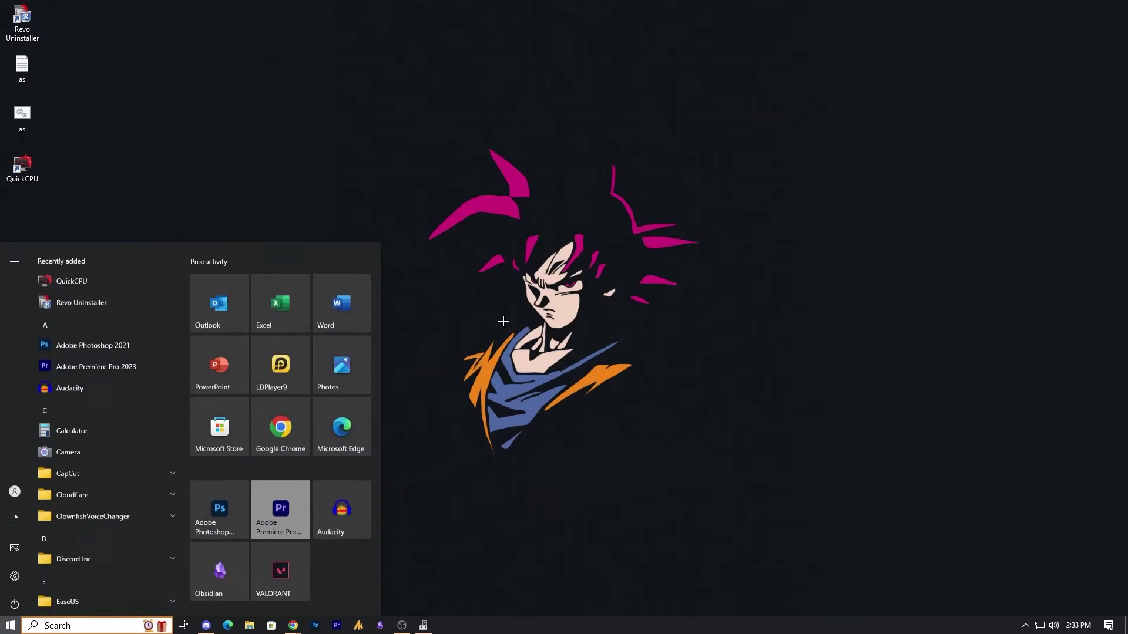
type("c")
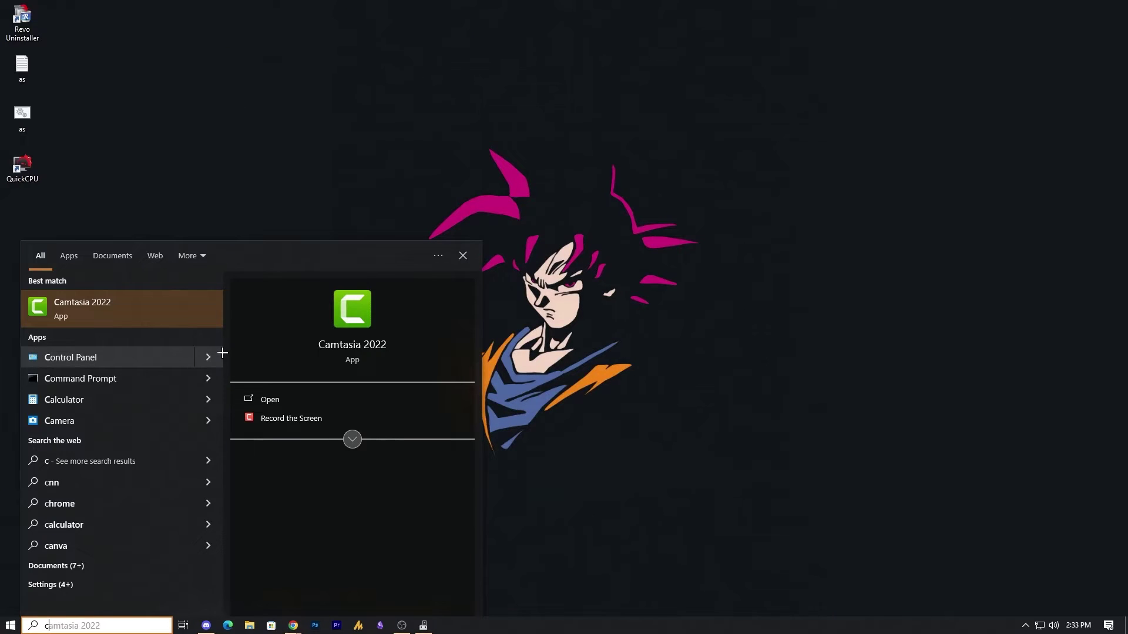
key("BackSpace")
type("serv")
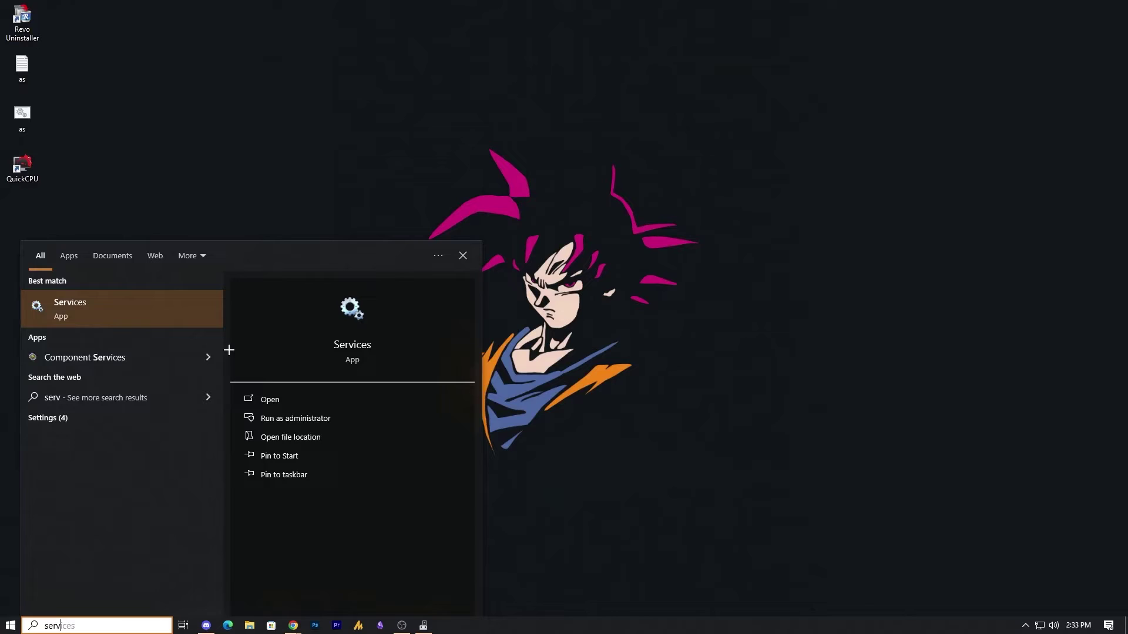
left_click(104, 307)
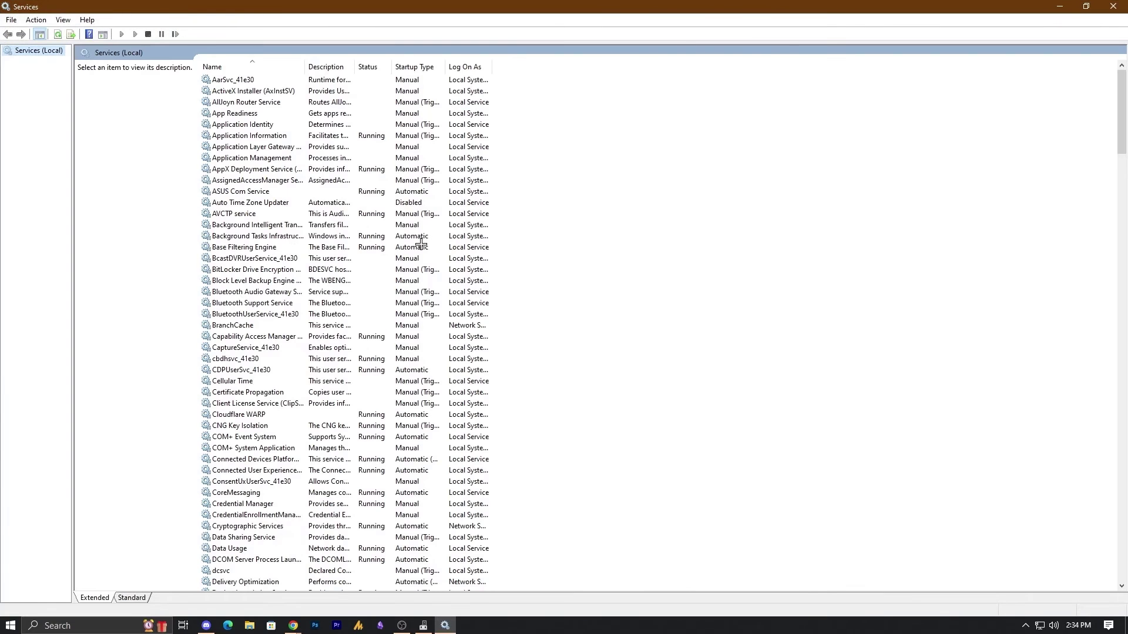
Step: Step through the S entries to SysMain and bring up its context menu
left_click(263, 292)
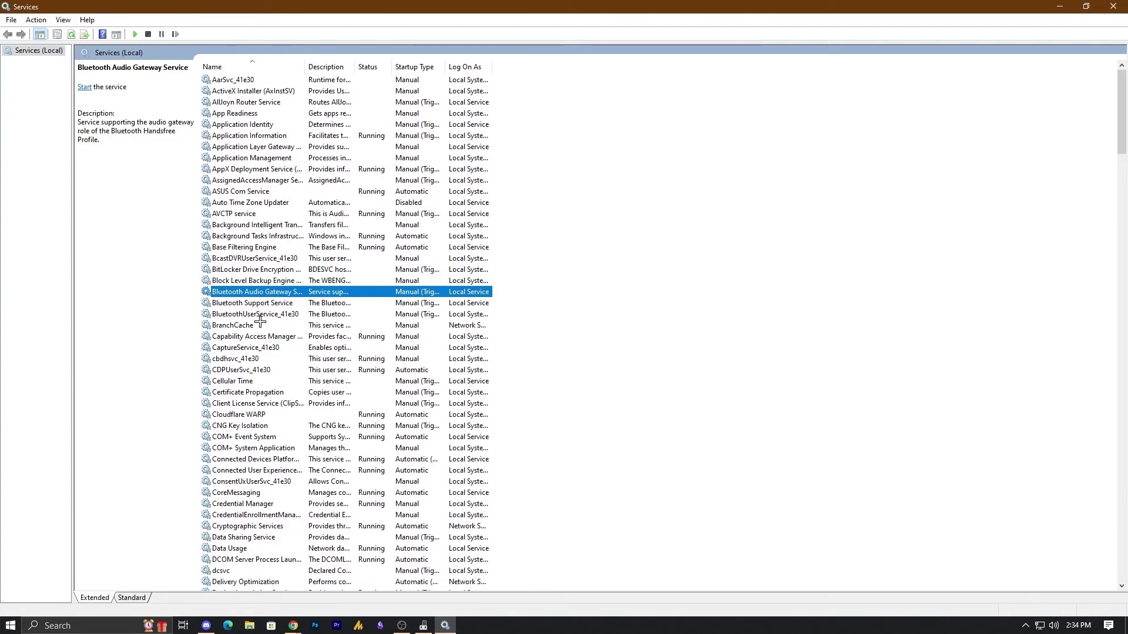
key("s")
key("s")
key("s")
key("s")
key("s")
key("s")
key("s")
key("s")
key("s")
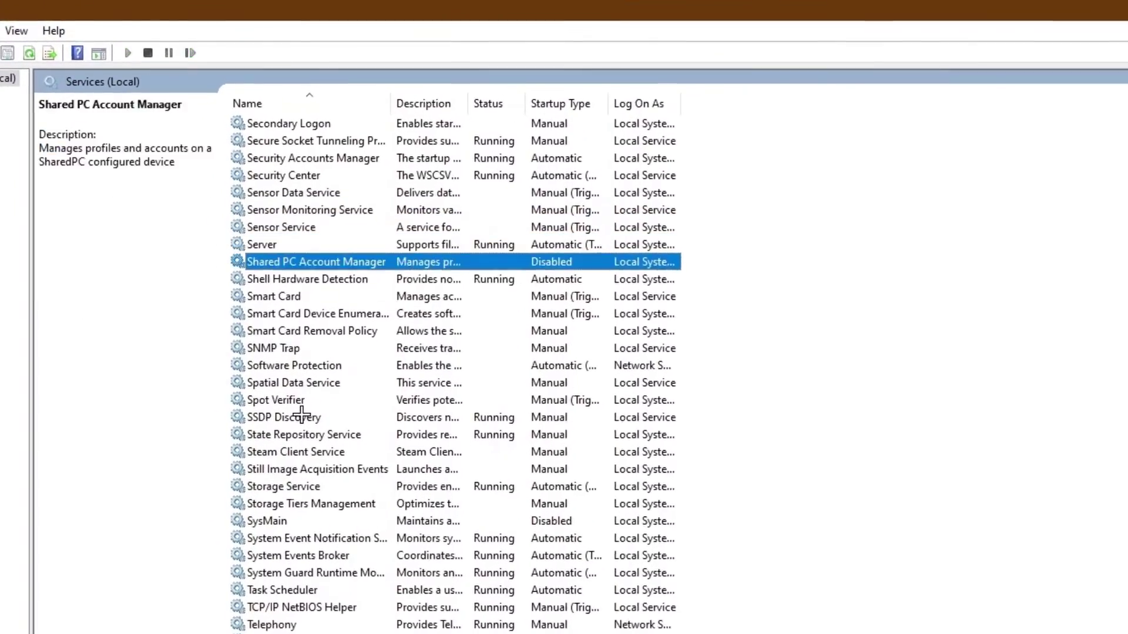
key("s")
key("s")
key("s")
key("s")
key("s")
key("s")
key("s")
key("s")
key("s")
key("s")
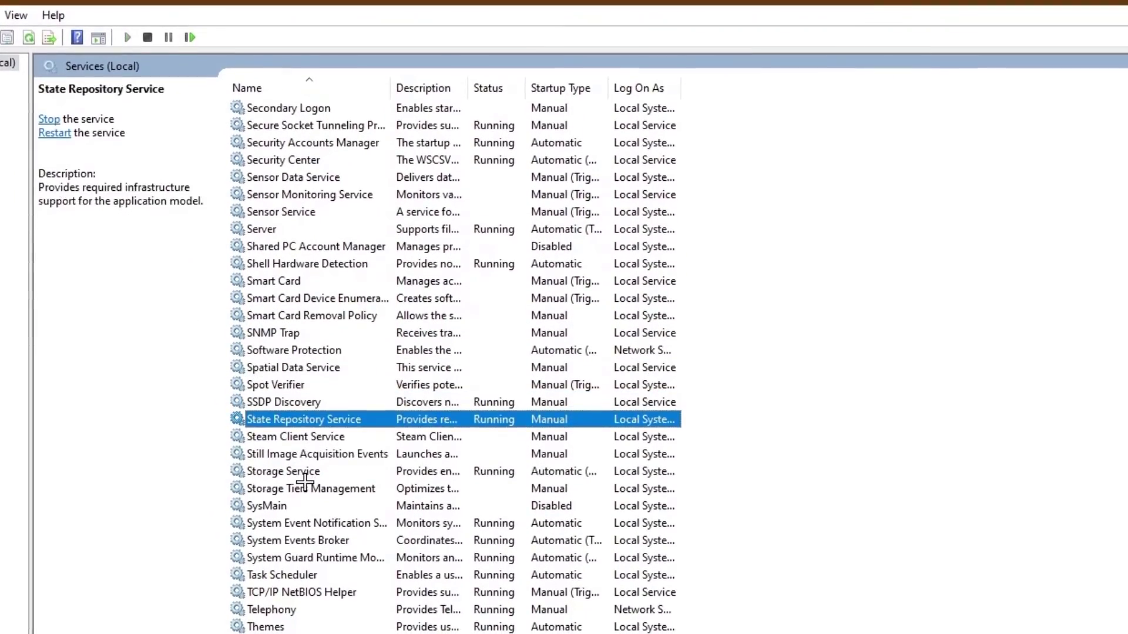
key("s")
key("s")
key("s")
key("s")
key("s")
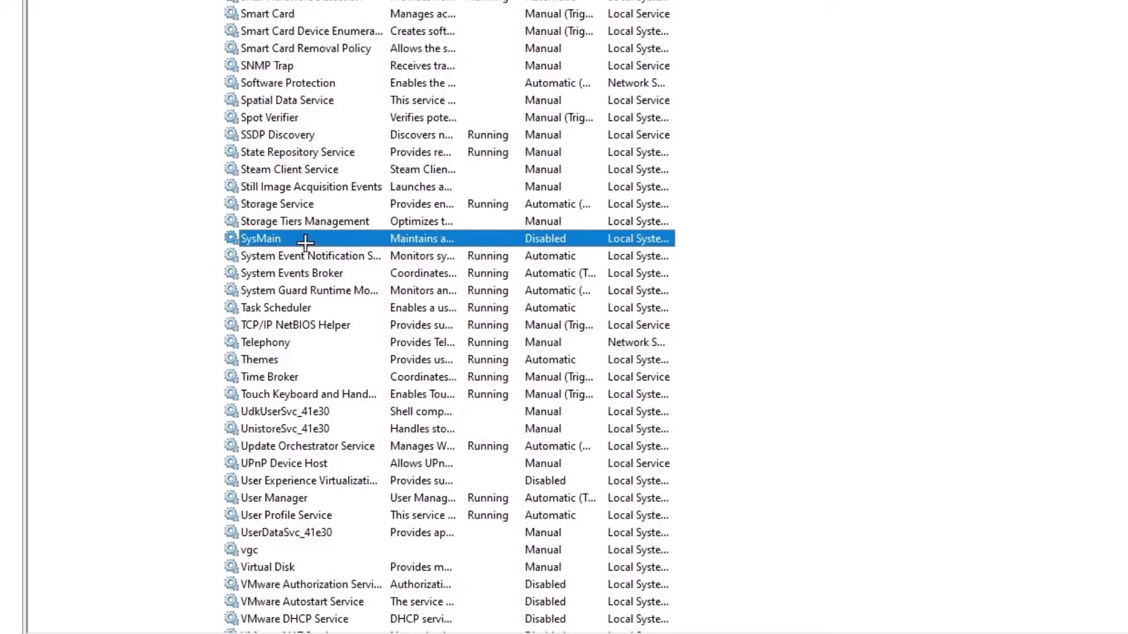
right_click(293, 240)
key("Escape")
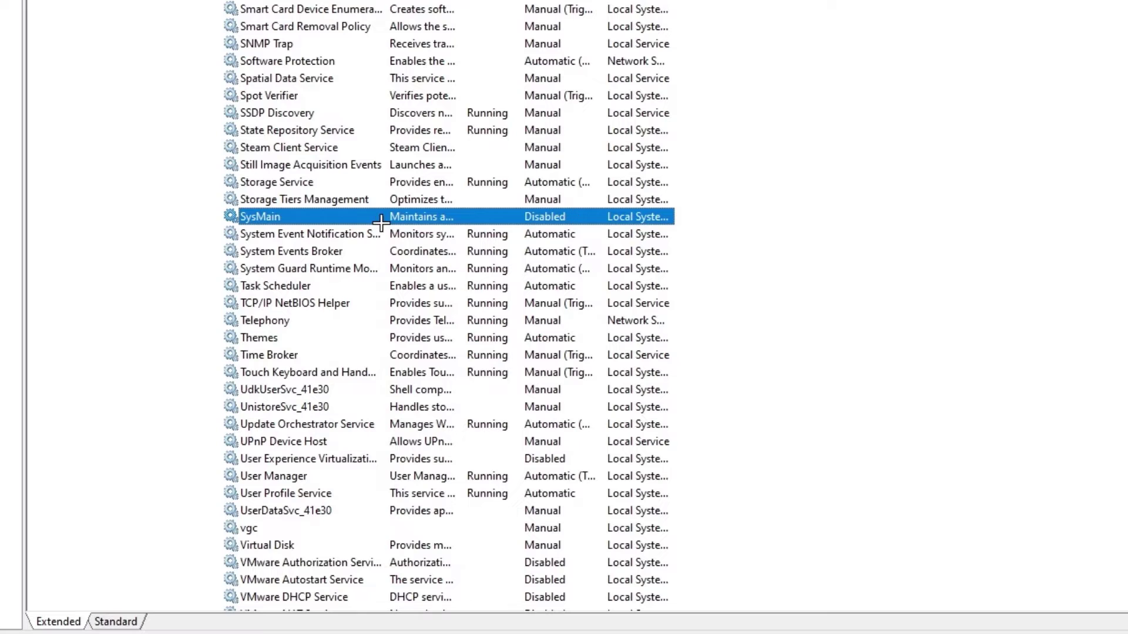
right_click(304, 219)
Step: Set SysMain's startup type to Disabled in its Properties, apply, and close the dialog
left_click(322, 391)
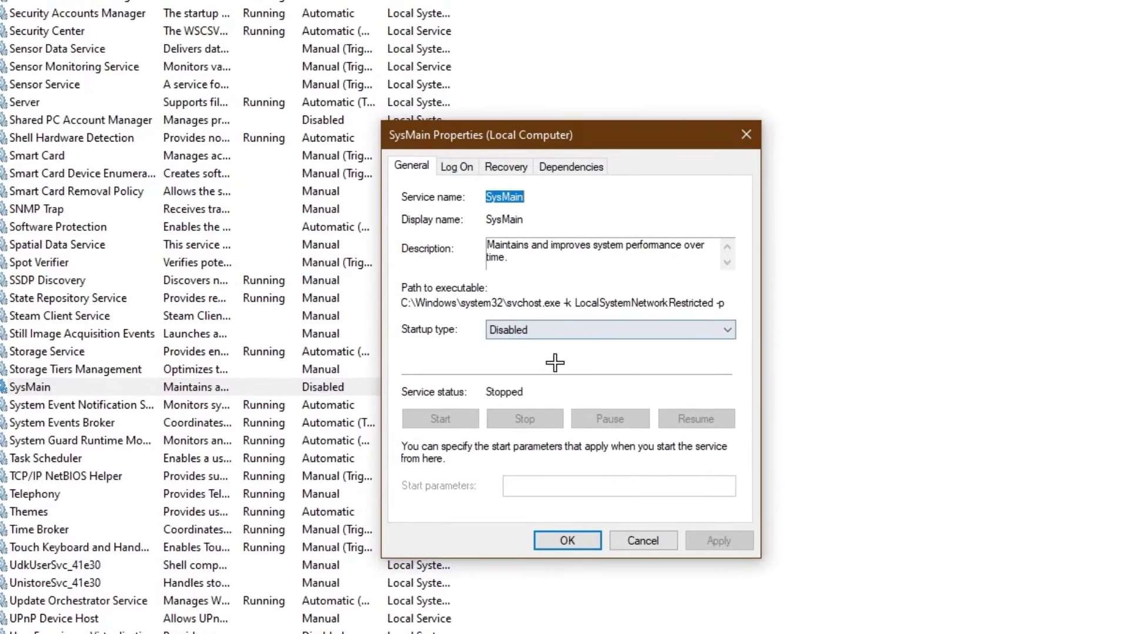
left_click_drag(541, 143, 732, 153)
left_click(715, 340)
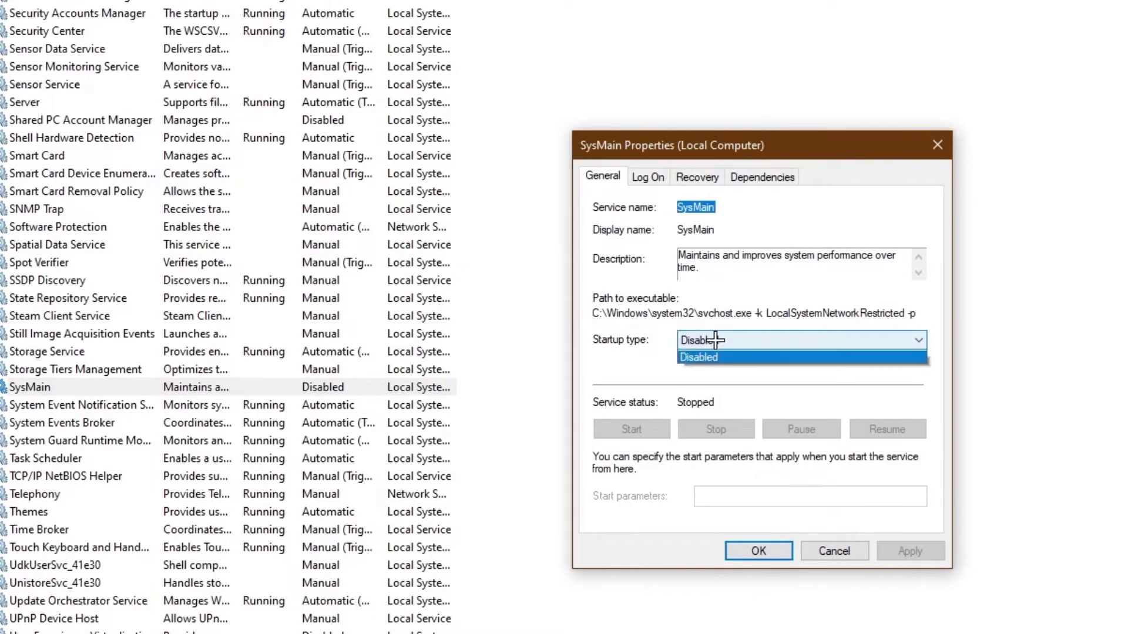
left_click(725, 395)
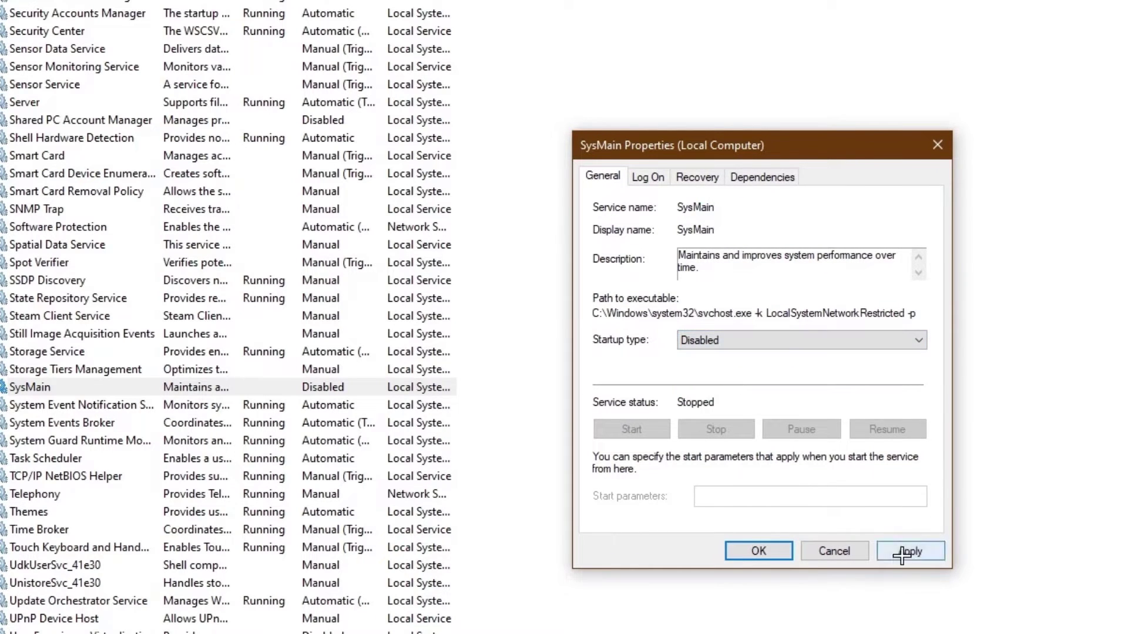
left_click(907, 551)
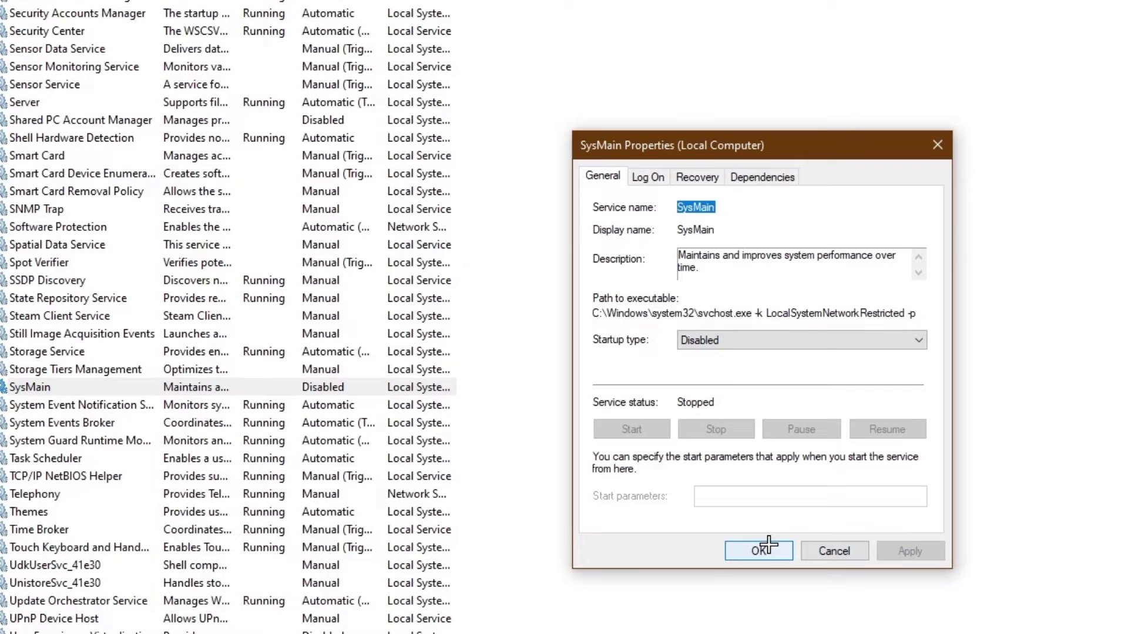
left_click(734, 340)
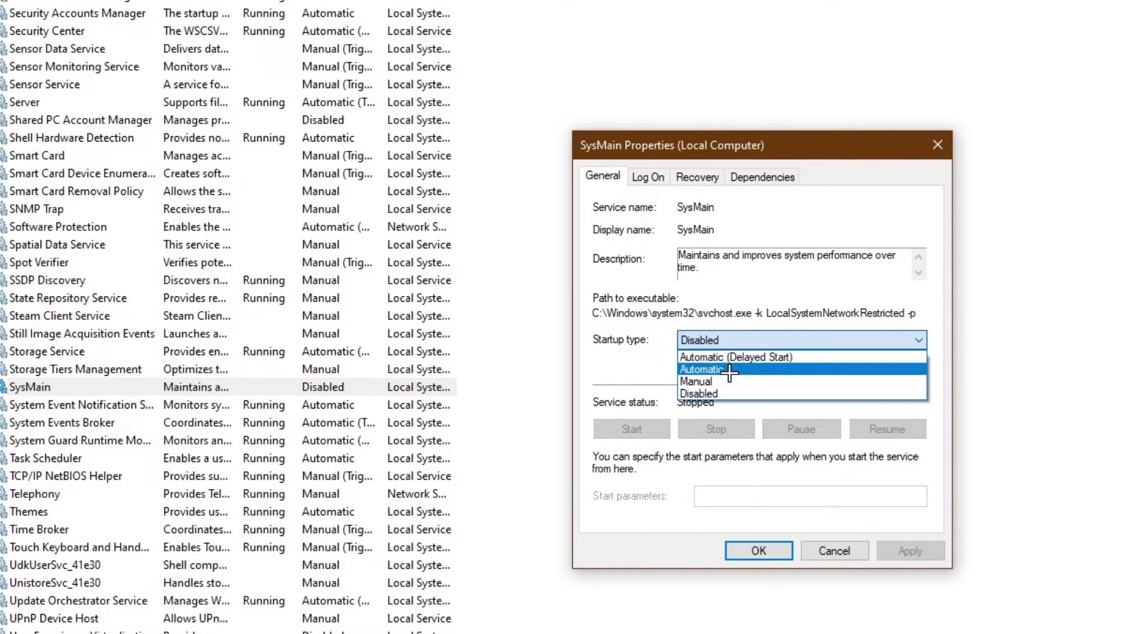
left_click(806, 552)
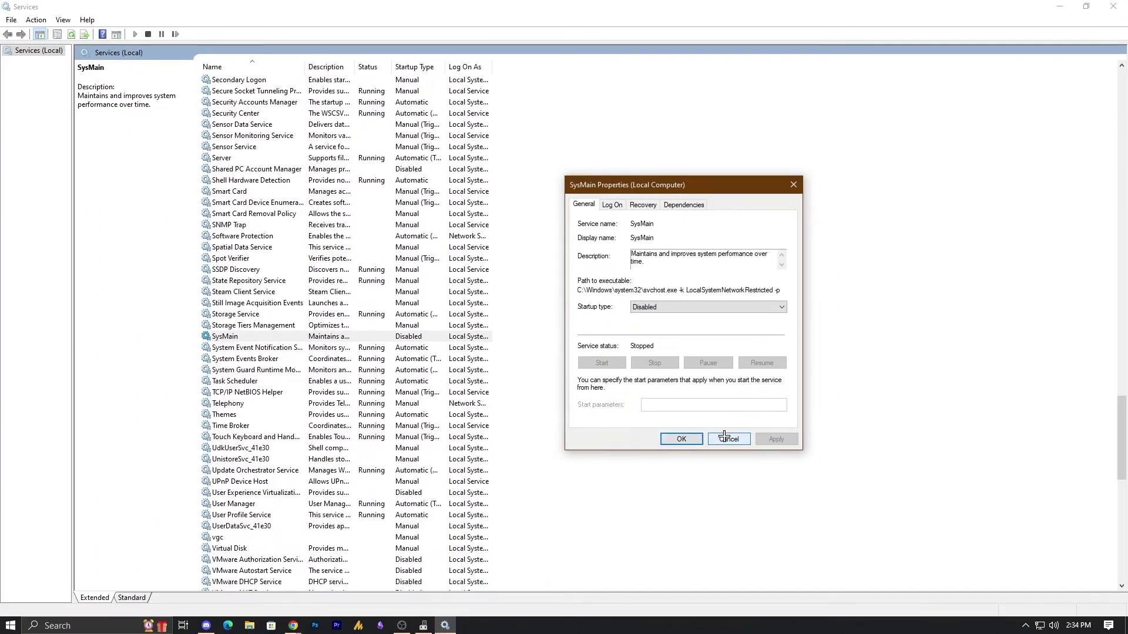
left_click(726, 438)
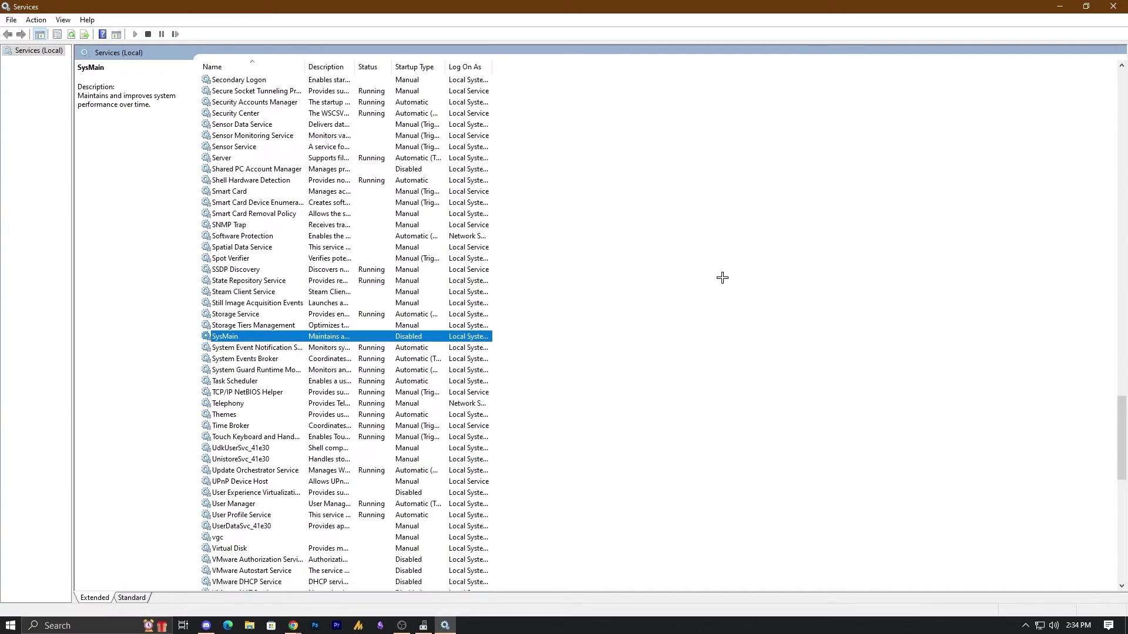
Step: Close Services and launch the Riot Client from the Start menu with 'r'
left_click(1113, 6)
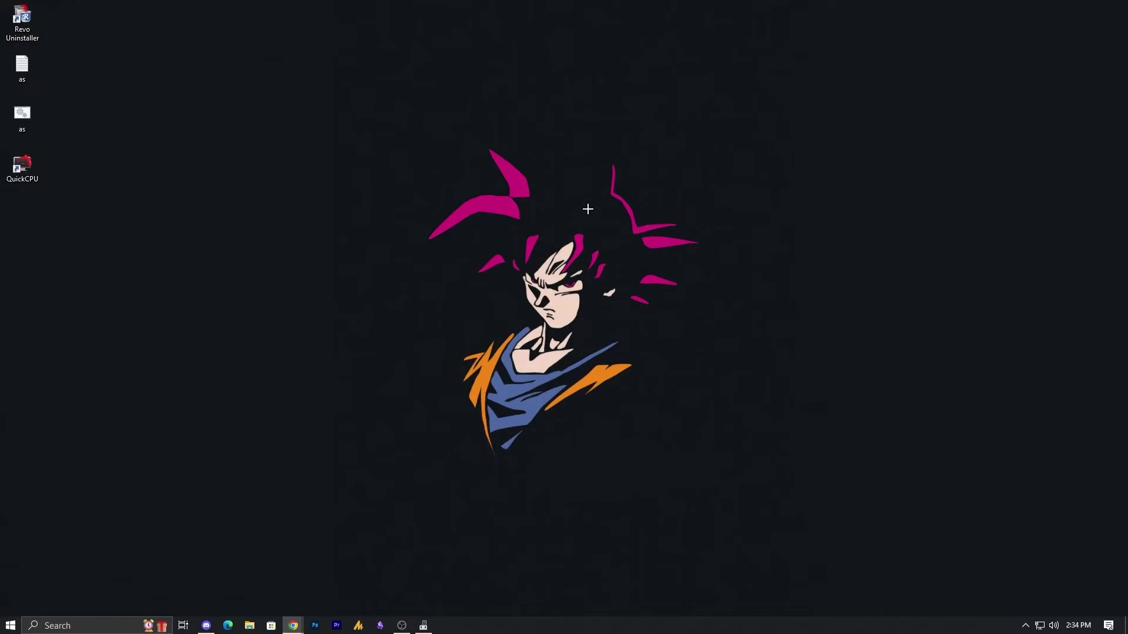
key("super")
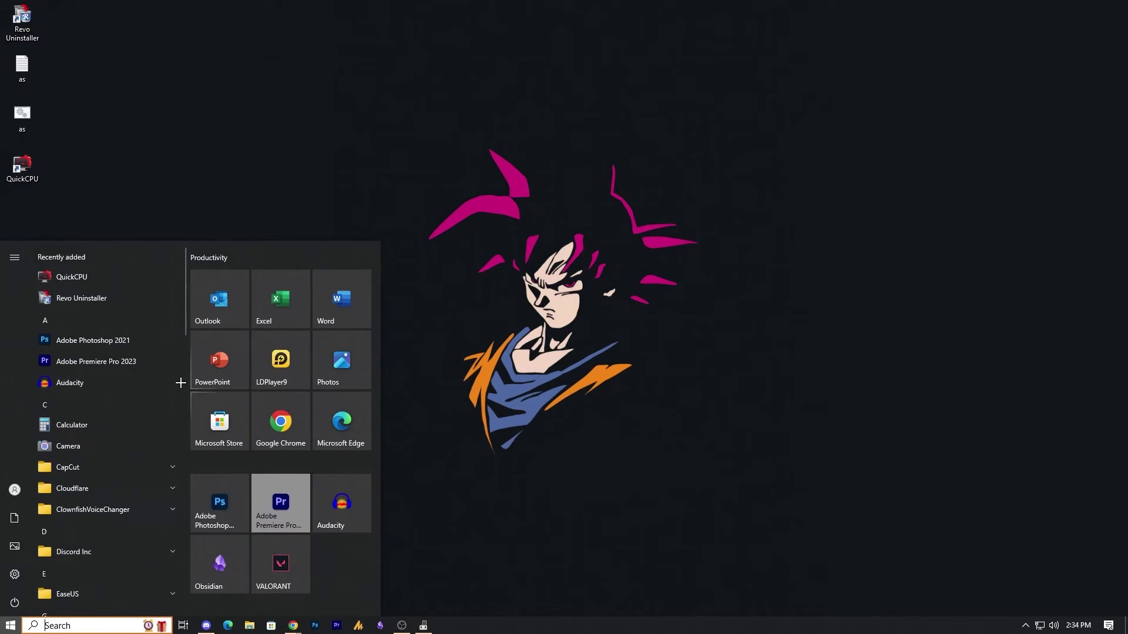
type("r")
key("Return")
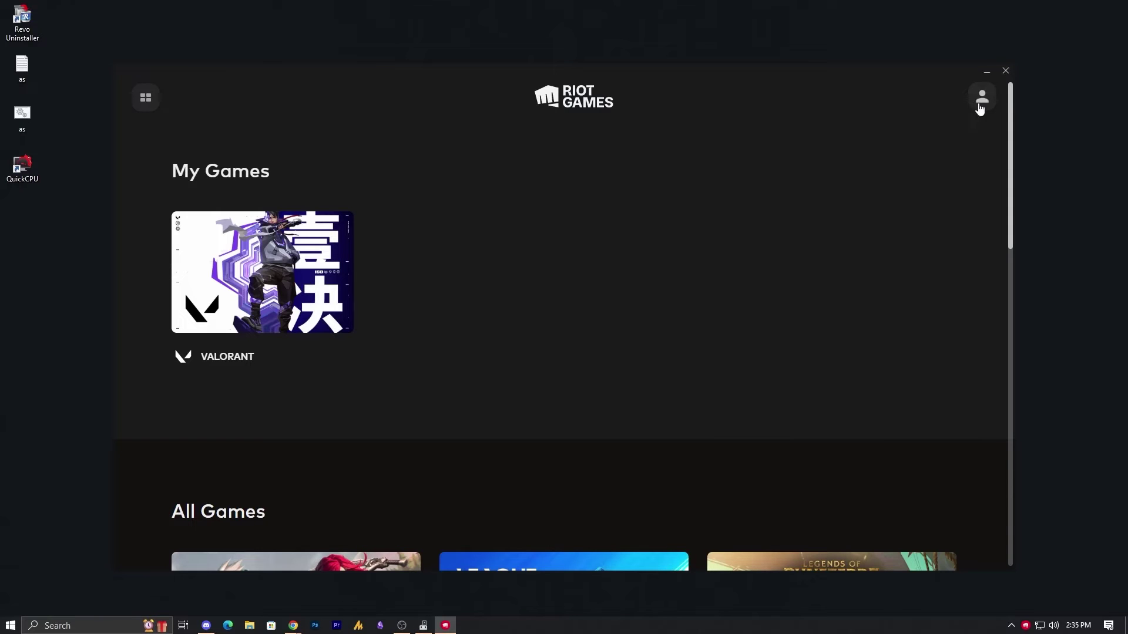
Step: Repair VALORANT from the Riot Client settings; the check reports the game is up to date
left_click(294, 254)
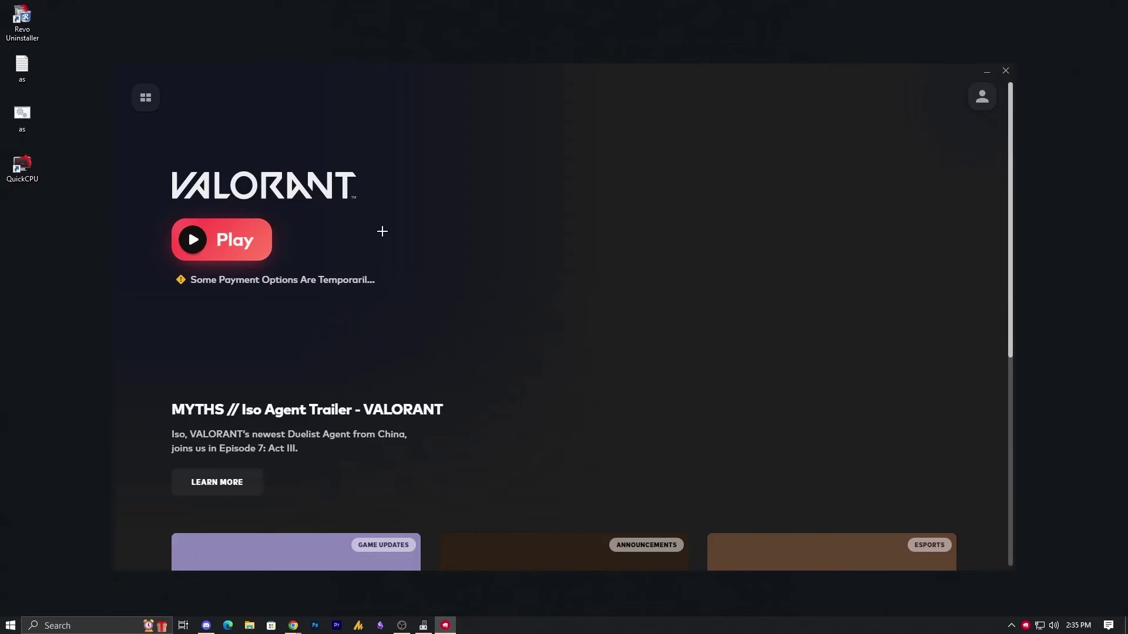
left_click(992, 102)
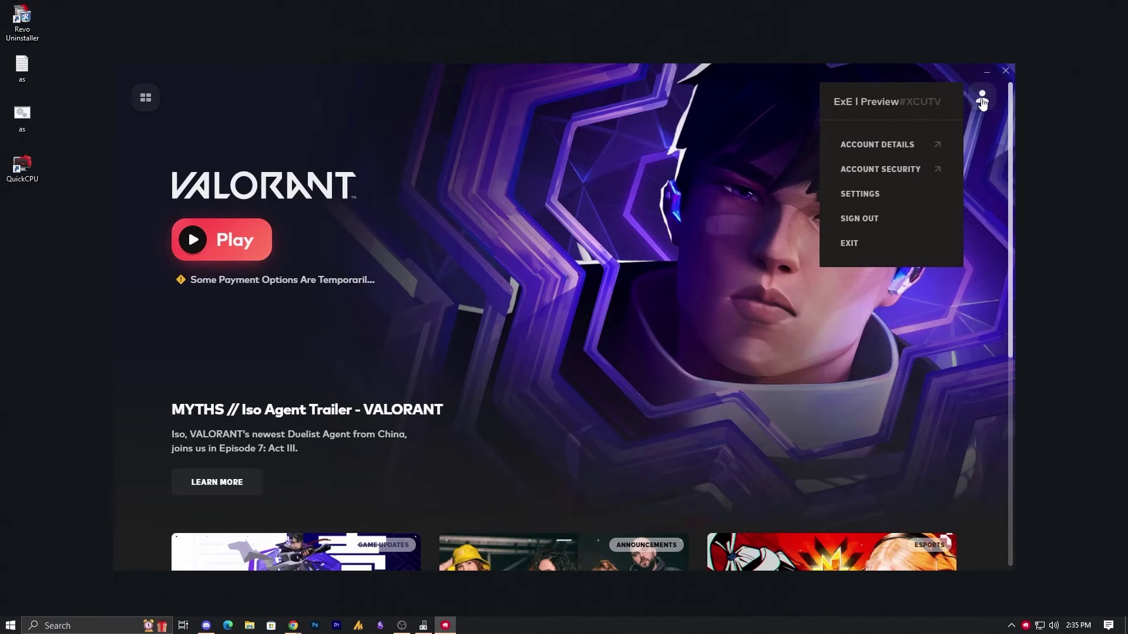
left_click(894, 197)
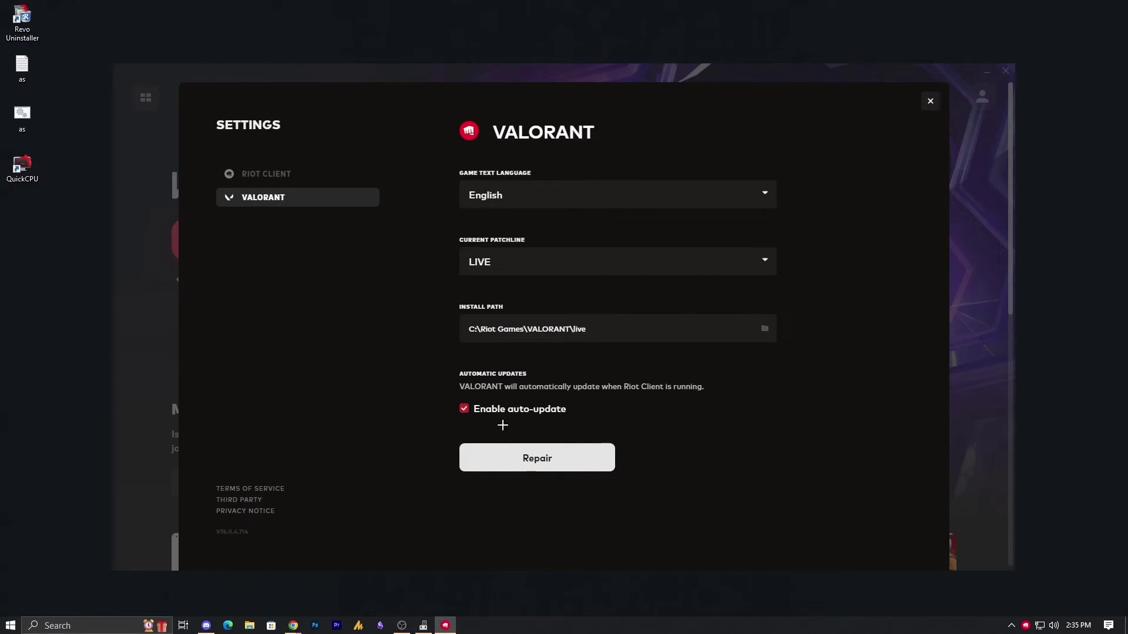
left_click(592, 459)
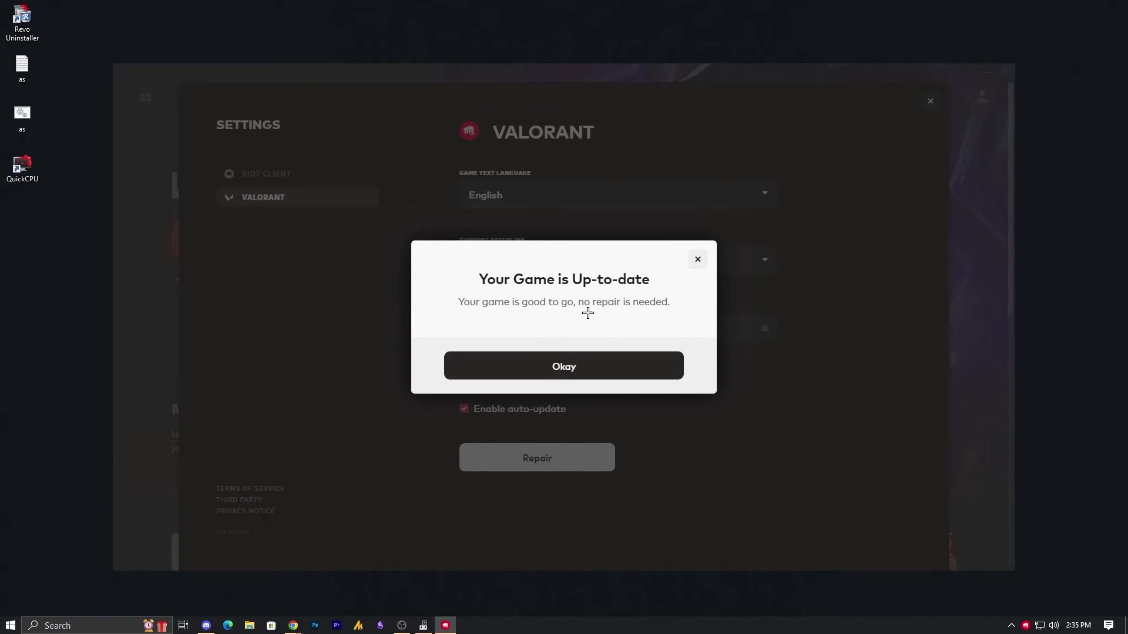
left_click(644, 370)
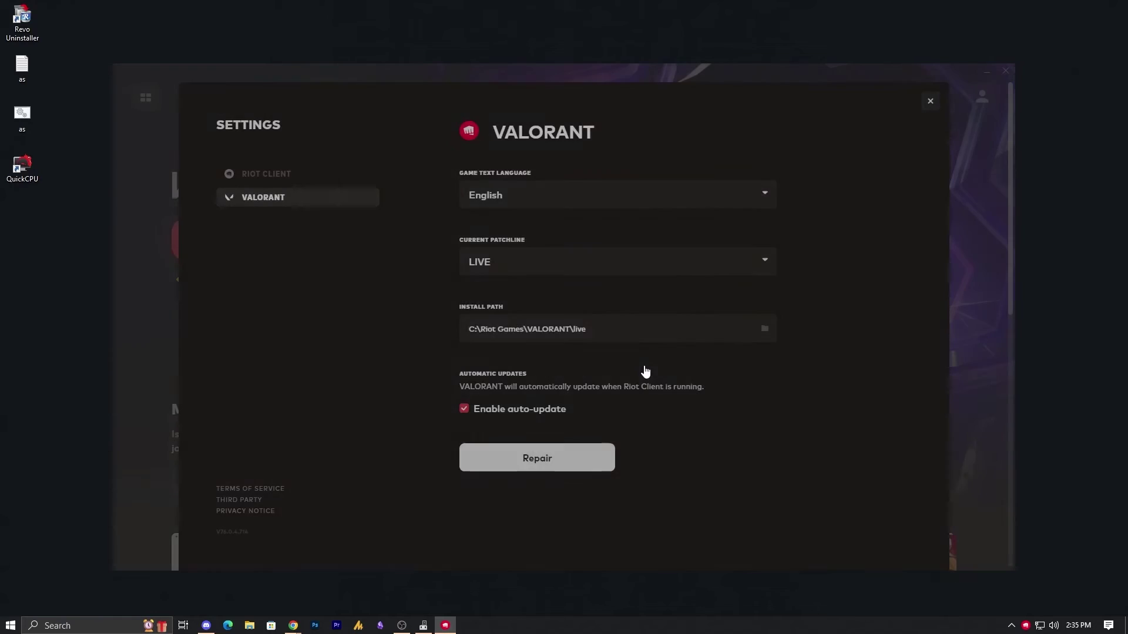
left_click(933, 102)
Step: Close the Riot Client and browse from Local Disk (C:) > Users into the user's profile folder
left_click(1005, 71)
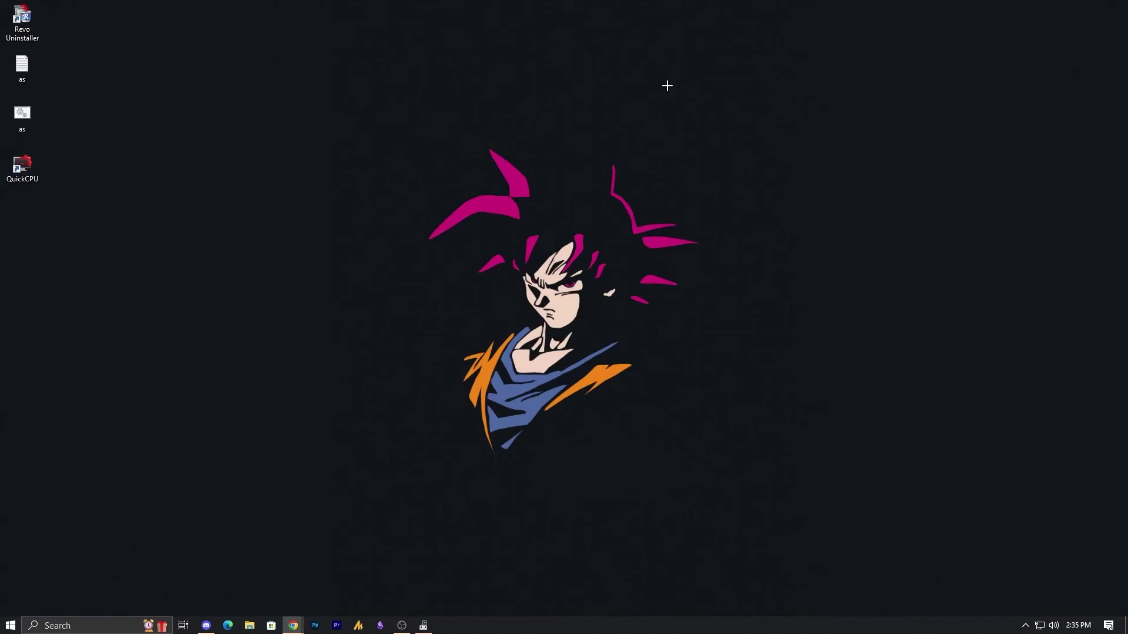
key("super+e")
double_click(201, 171)
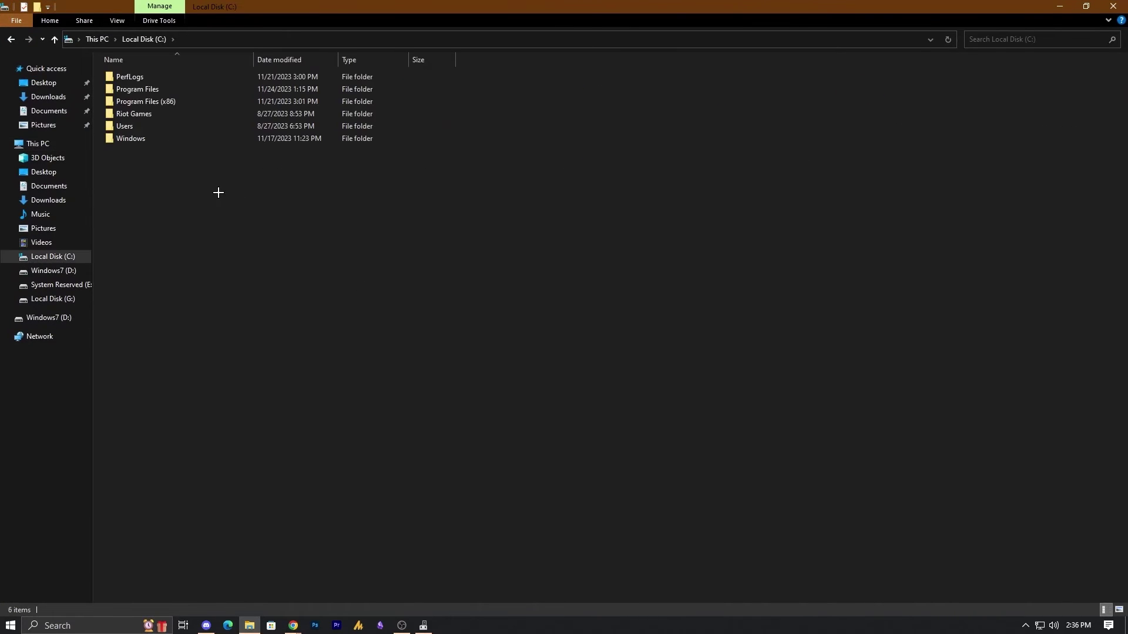
double_click(156, 126)
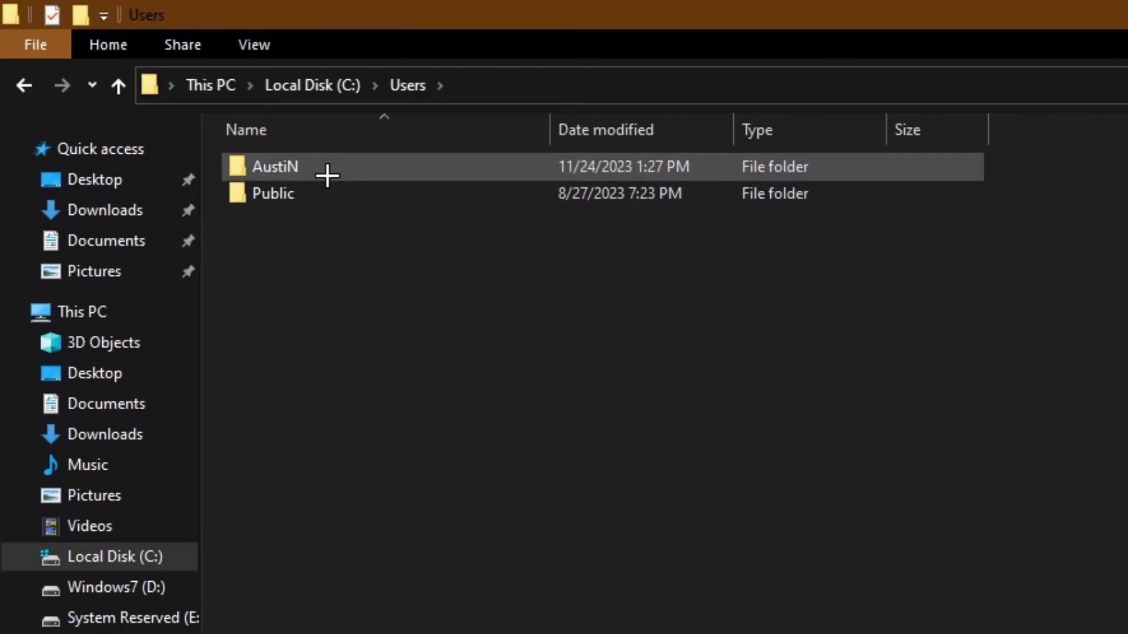
left_click(328, 170)
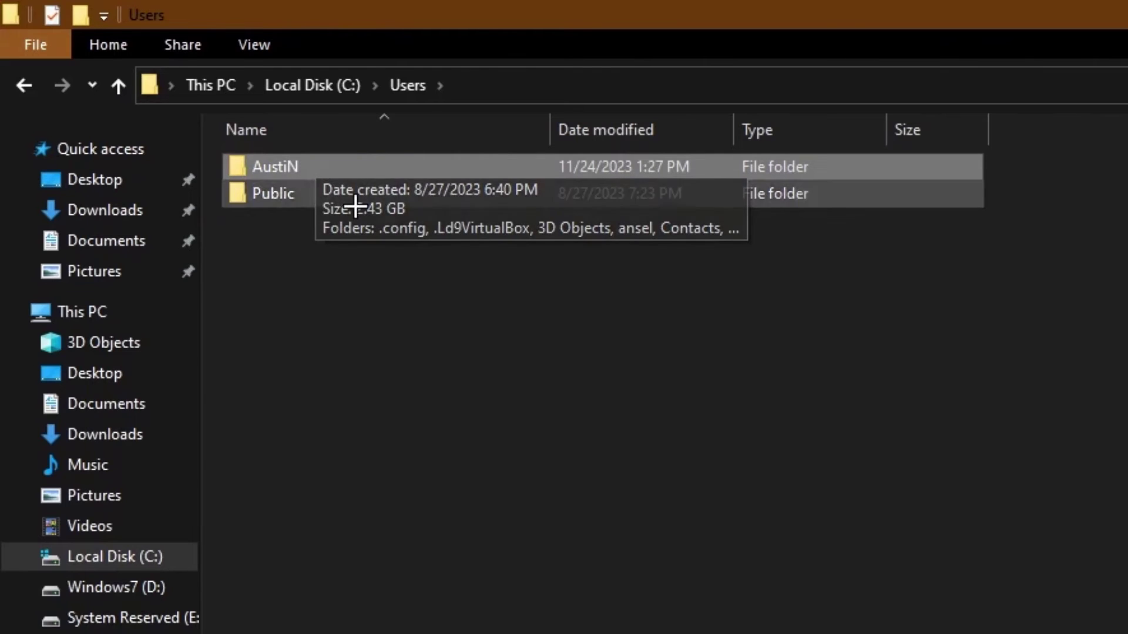
double_click(302, 171)
Step: Append \appdata to the folder path to show the Local, LocalLow and Roaming subfolders
left_click(578, 82)
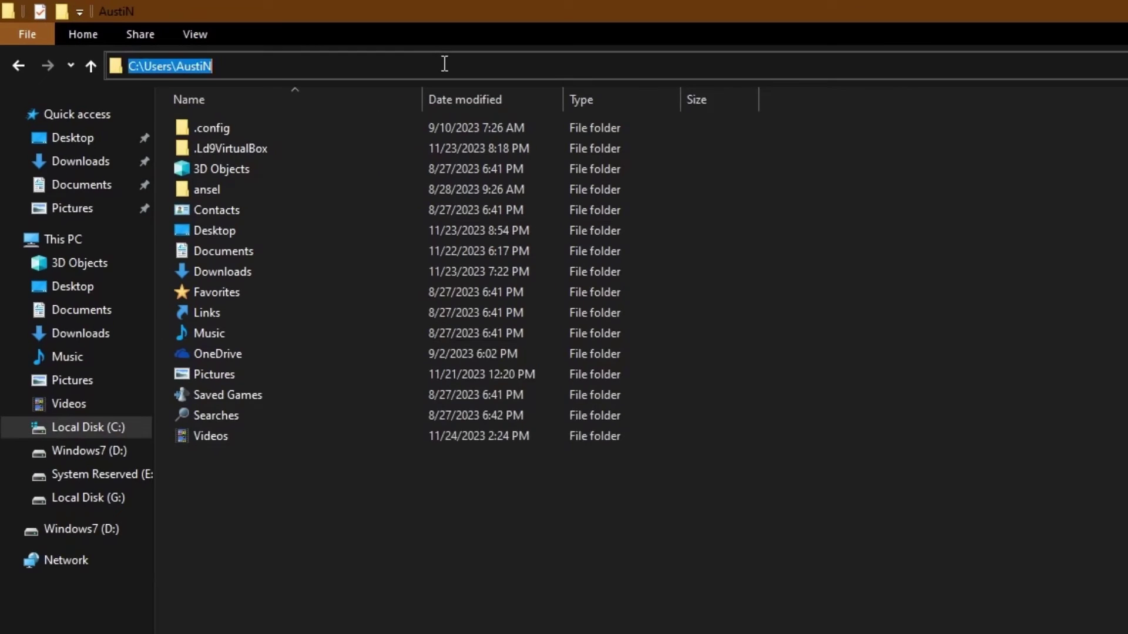
left_click(445, 64)
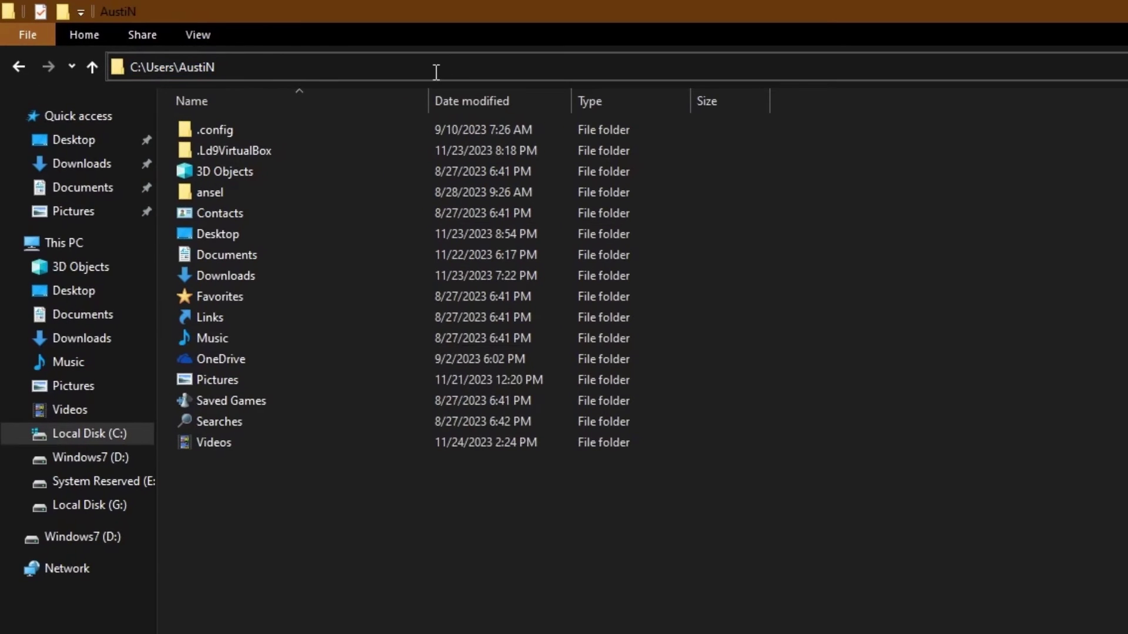
type("\\")
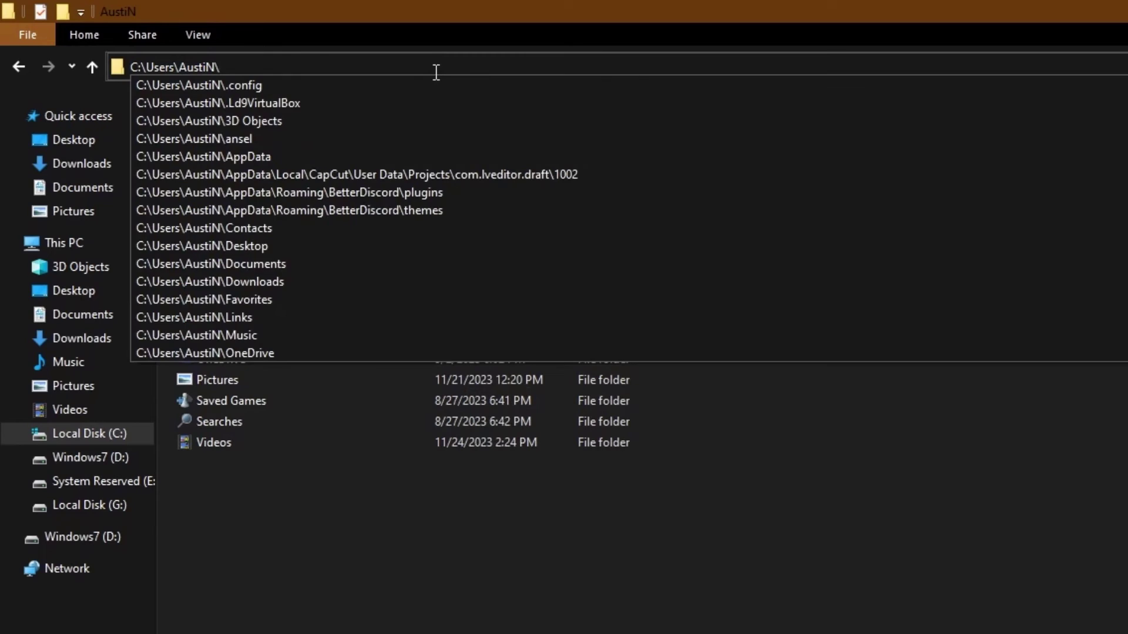
type("appdata")
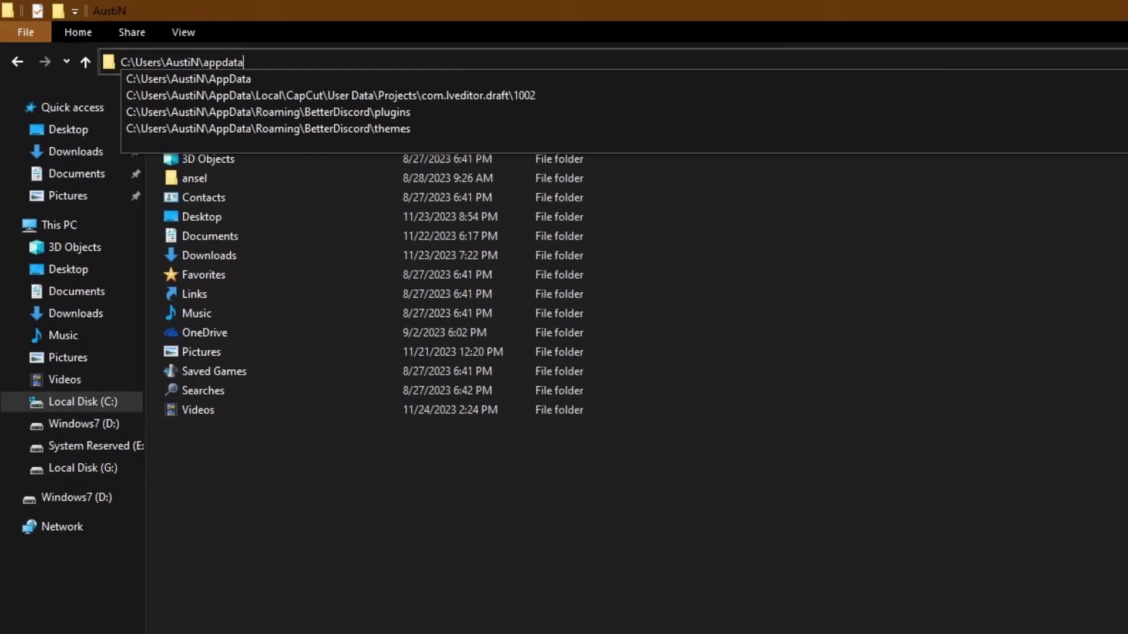
key("Return")
left_click(170, 60)
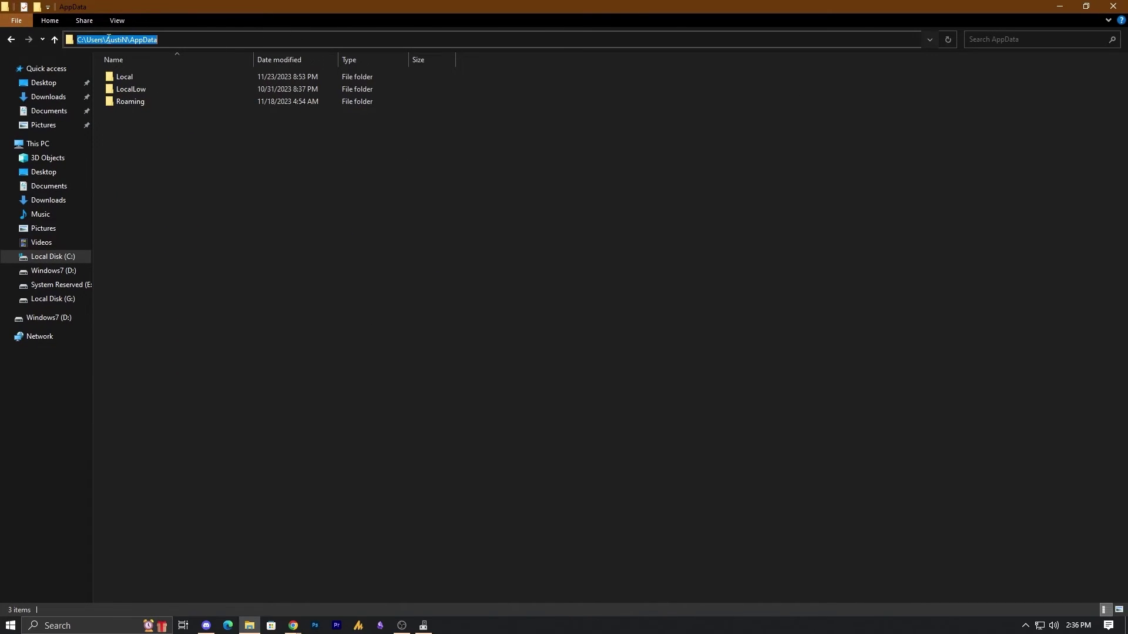
left_click(105, 40)
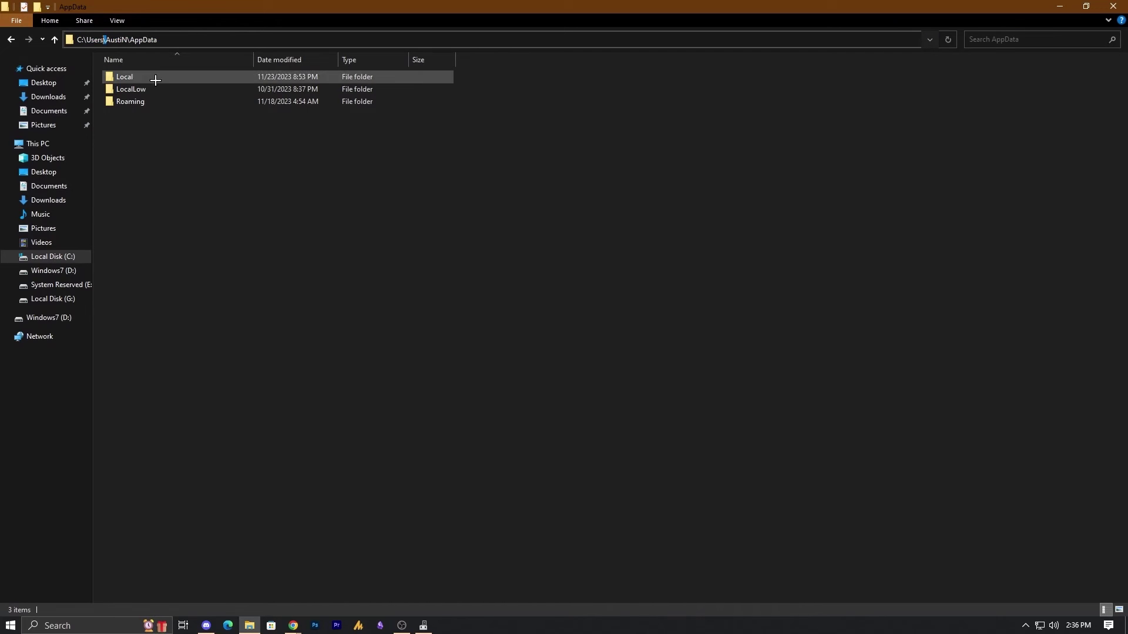
left_click(215, 170)
Step: Open the %localappdata% folder through the Run box
key("super+r")
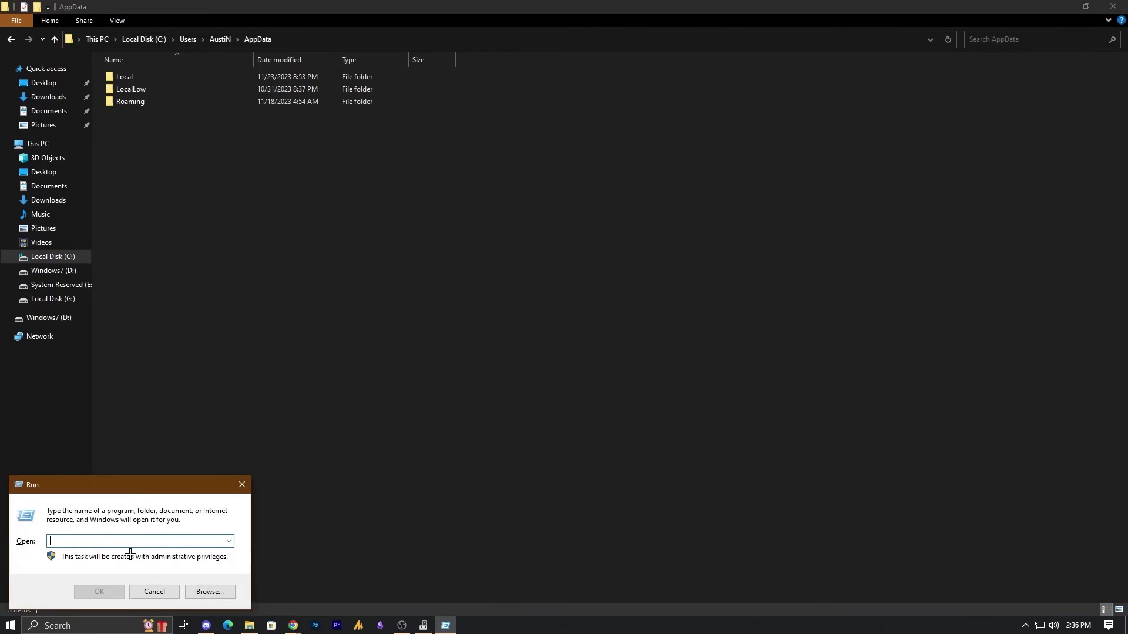
left_click_drag(137, 487, 506, 315)
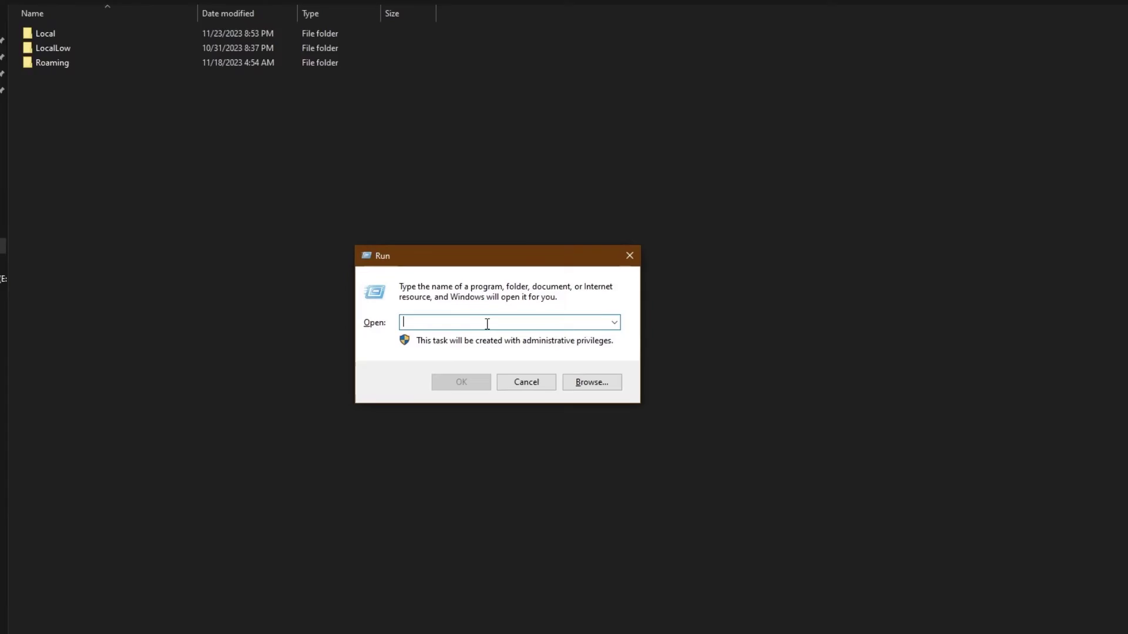
type("%l")
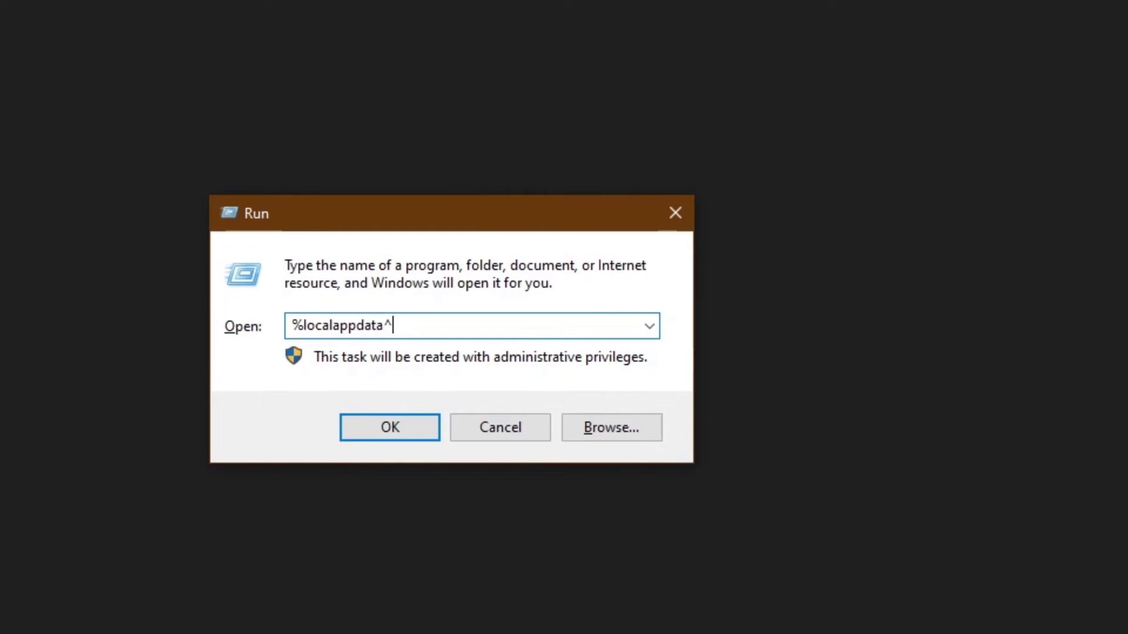
type("ocalappdata&")
key("BackSpace")
type("%")
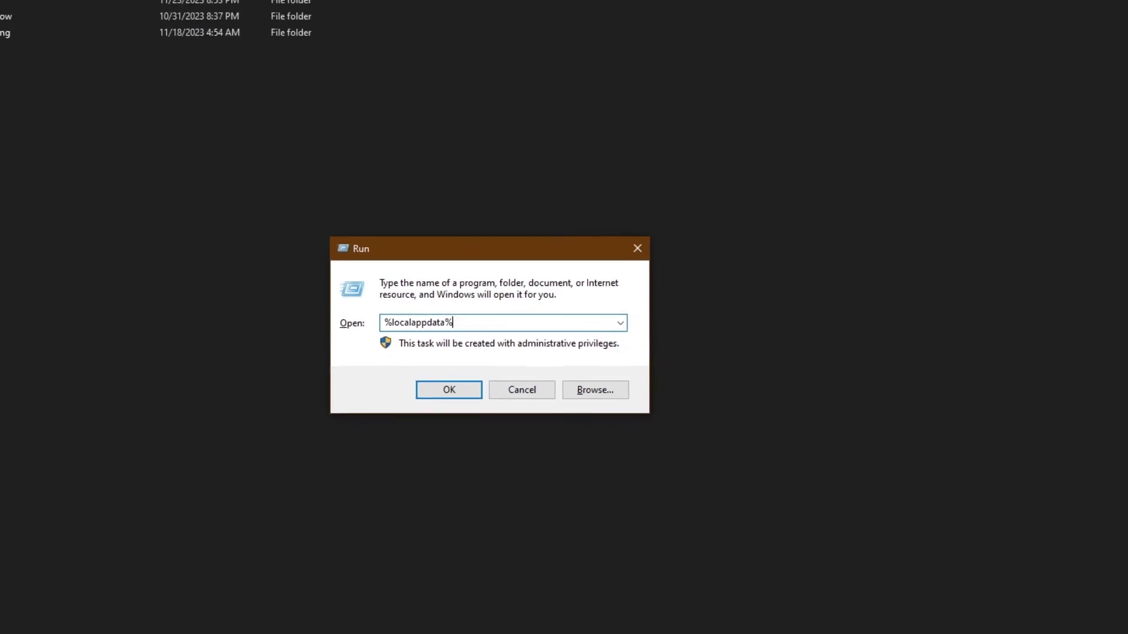
key("Return")
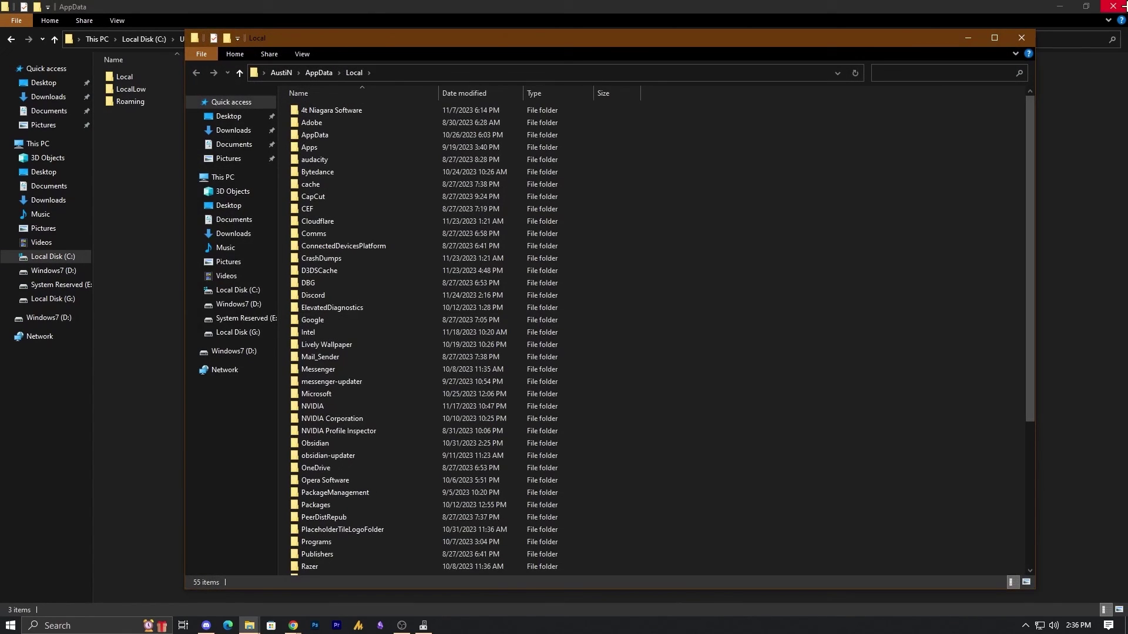
Step: Close the old AppData window and delete the VALORANT folder from AppData\Local
left_click(1113, 6)
left_click_drag(595, 40, 546, 1)
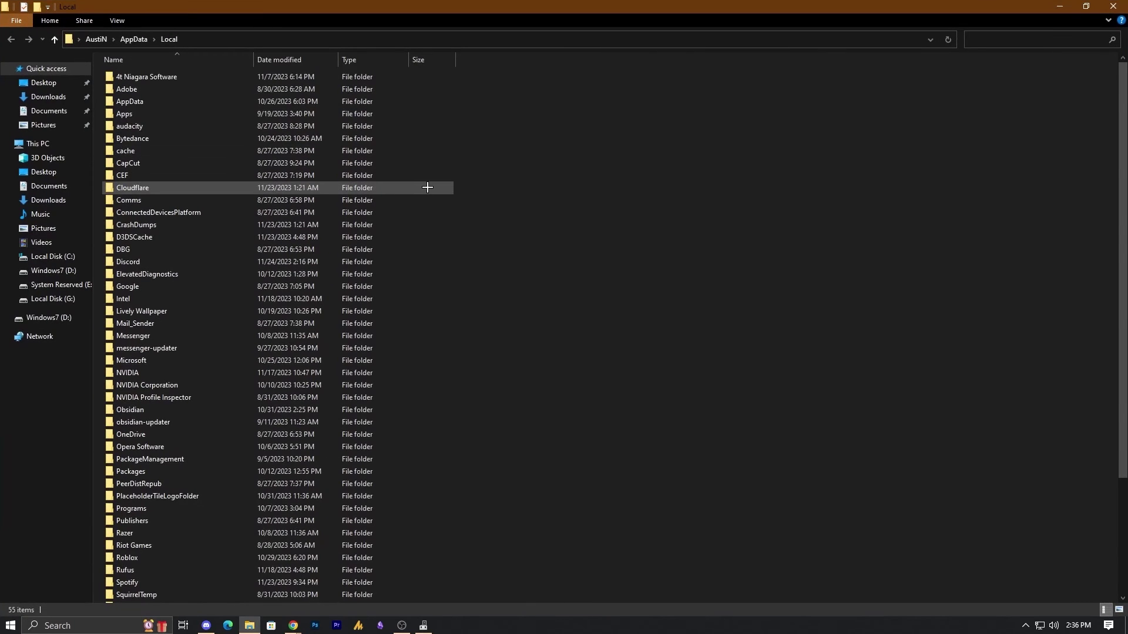
key("v")
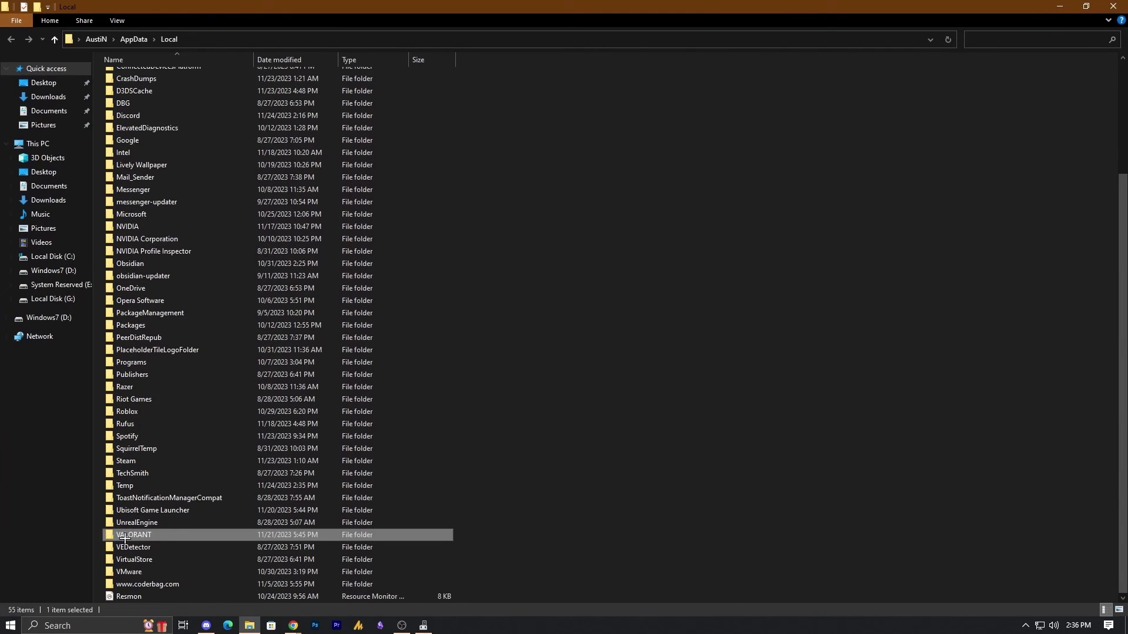
left_click(126, 539)
key("Delete")
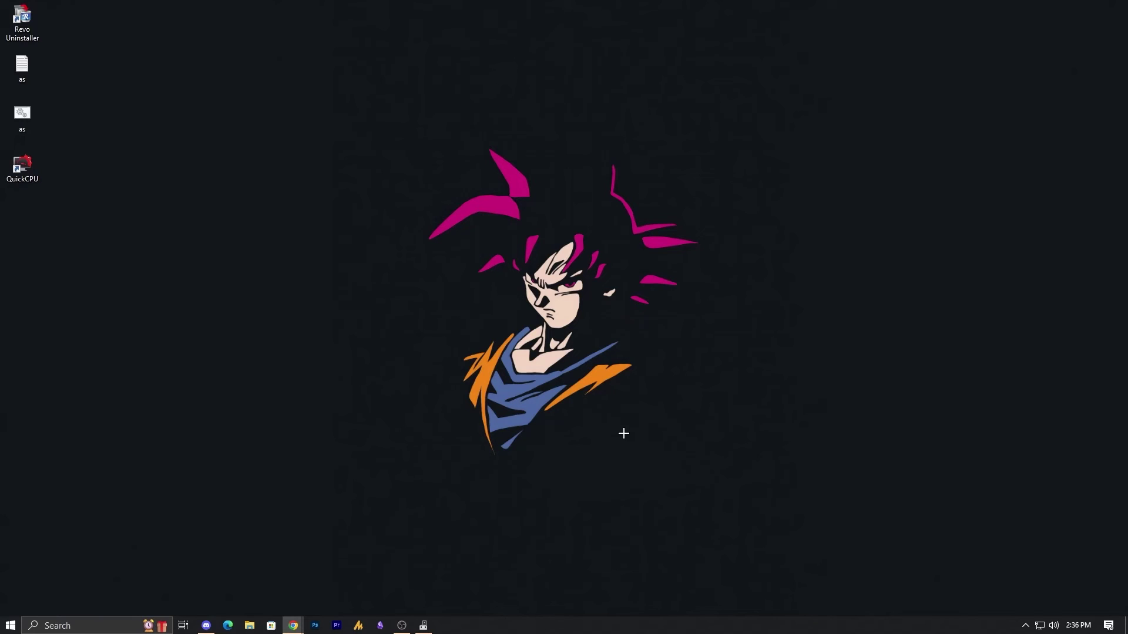
left_click(1027, 628)
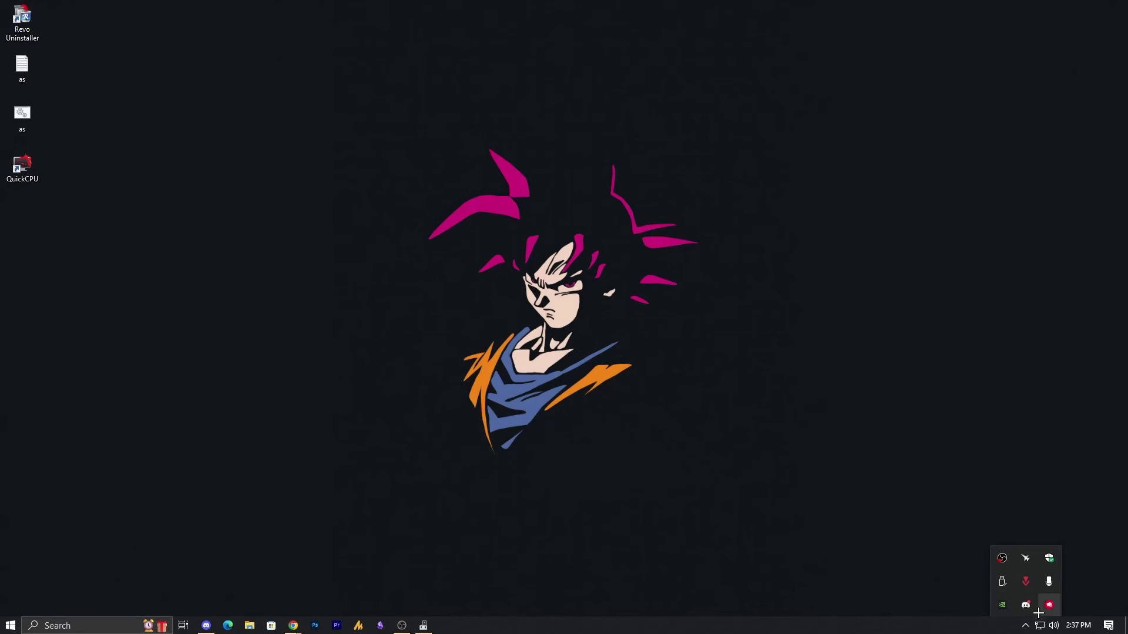
left_click(692, 468)
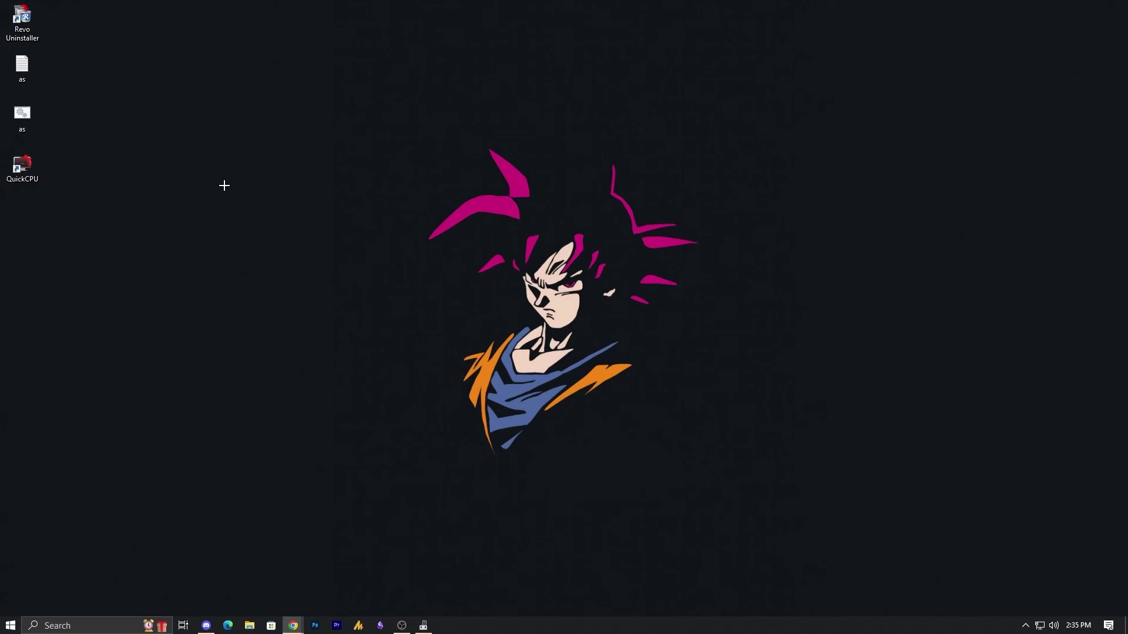
double_click(18, 35)
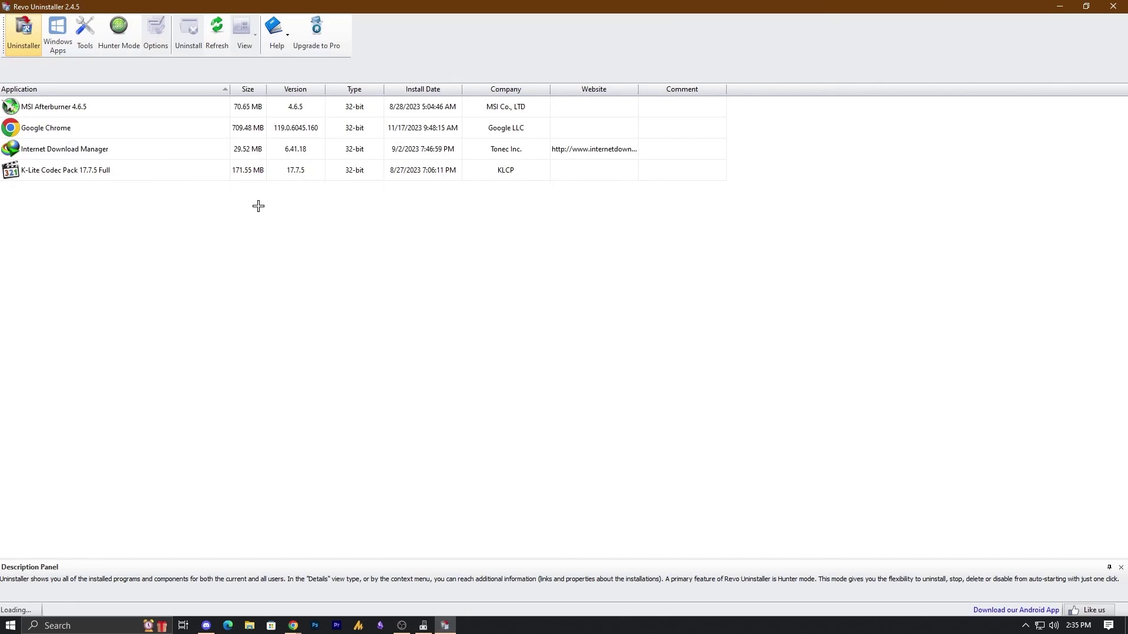
scroll(169, 327, "down", 2)
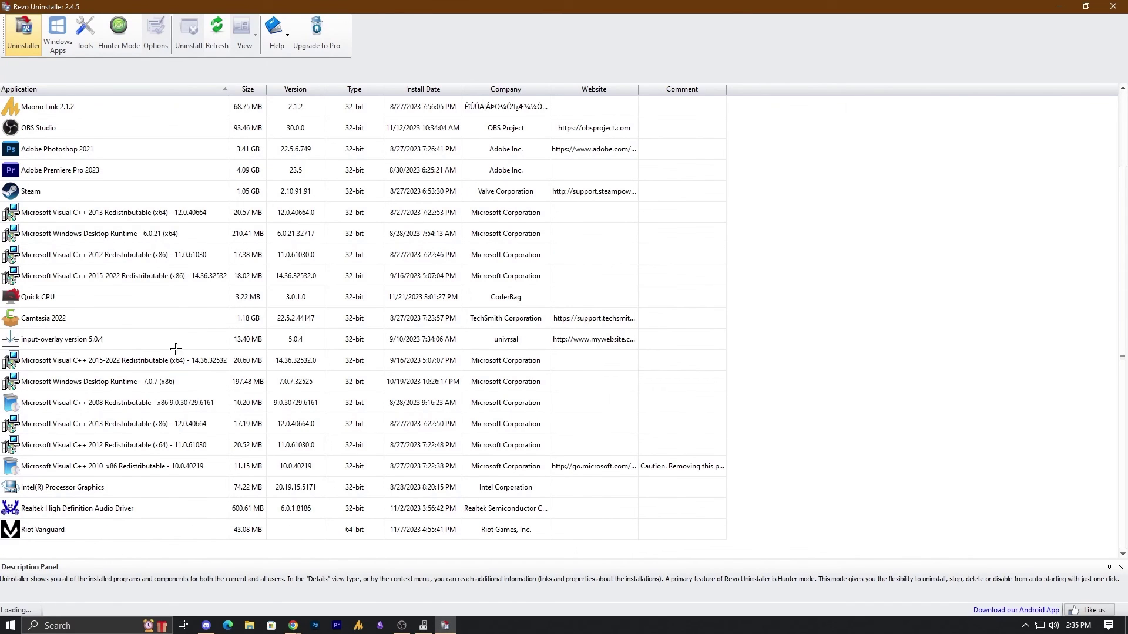
scroll(82, 499, "down", 4)
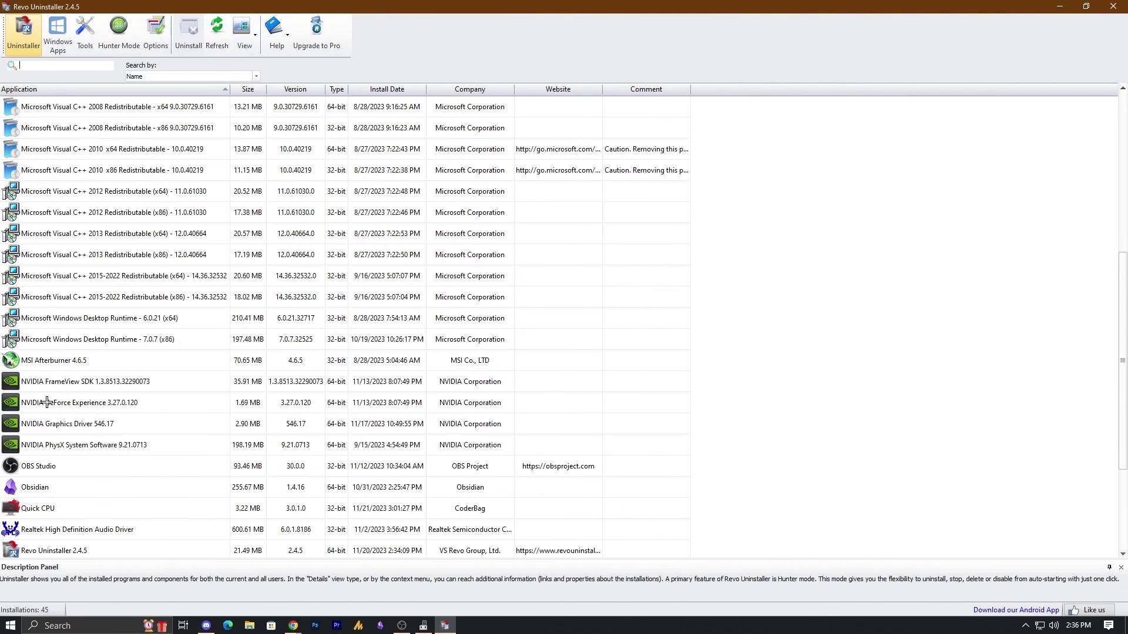
scroll(41, 470, "down", 3)
left_click(48, 431)
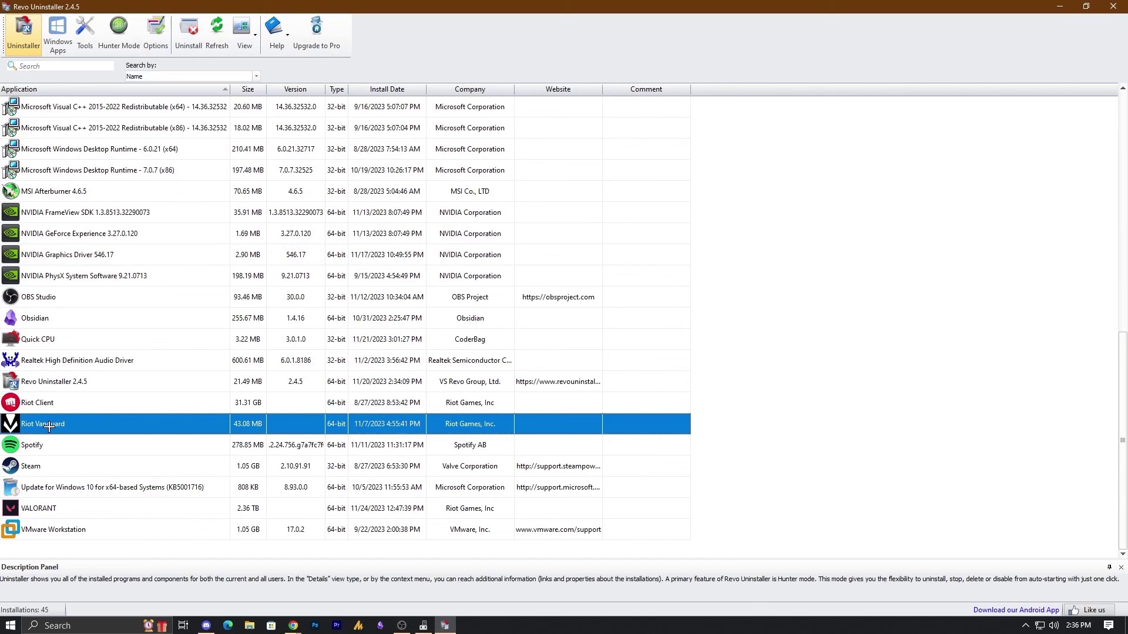
left_click(42, 514)
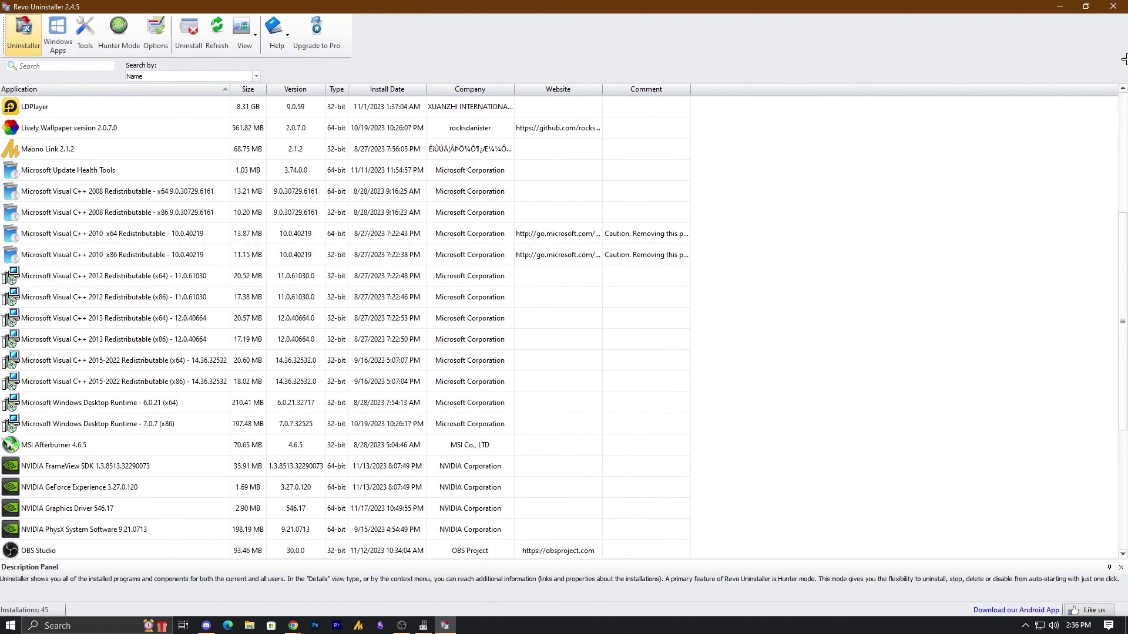
left_click(1113, 5)
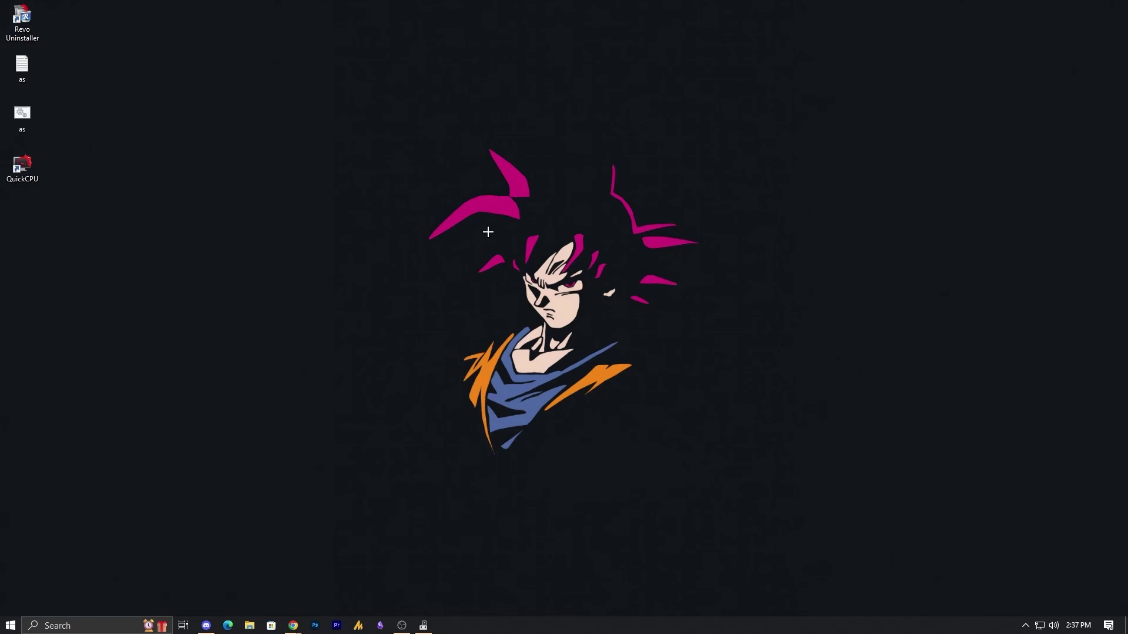